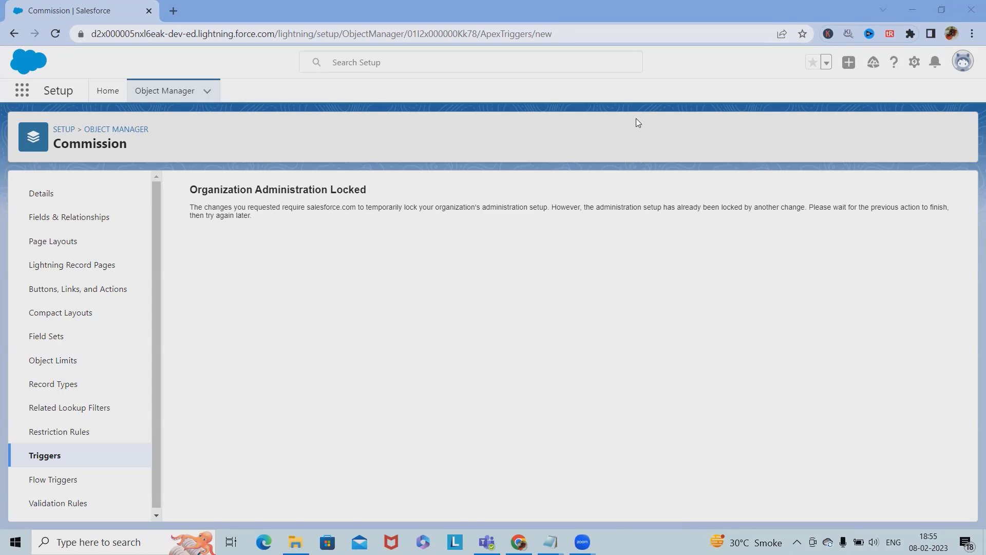
Step: Switch to the untitled Notepad note, enlarge and reposition its window, and read the contact commission requirements
{"action": "mouse_move", "coordinate": [551, 542]}
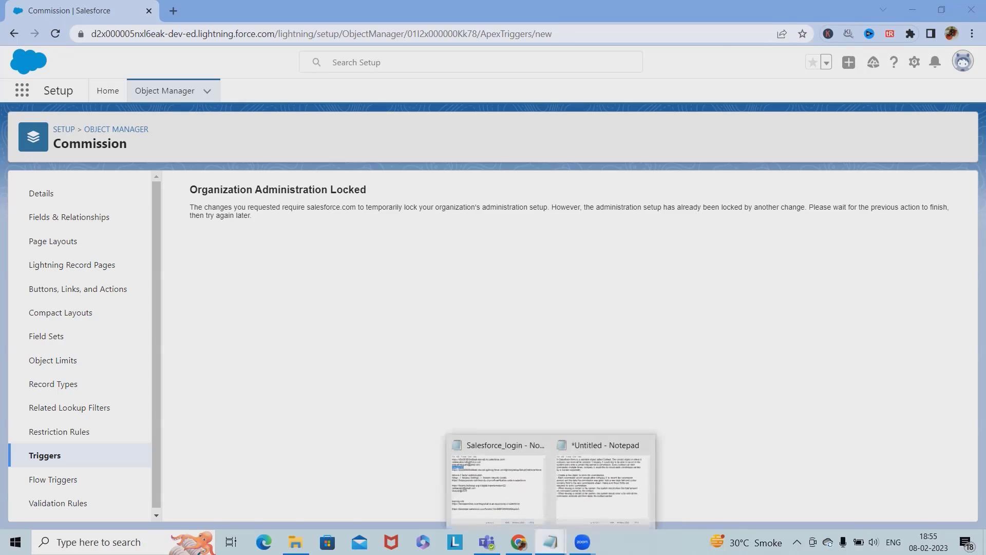
{"action": "left_click", "coordinate": [604, 486]}
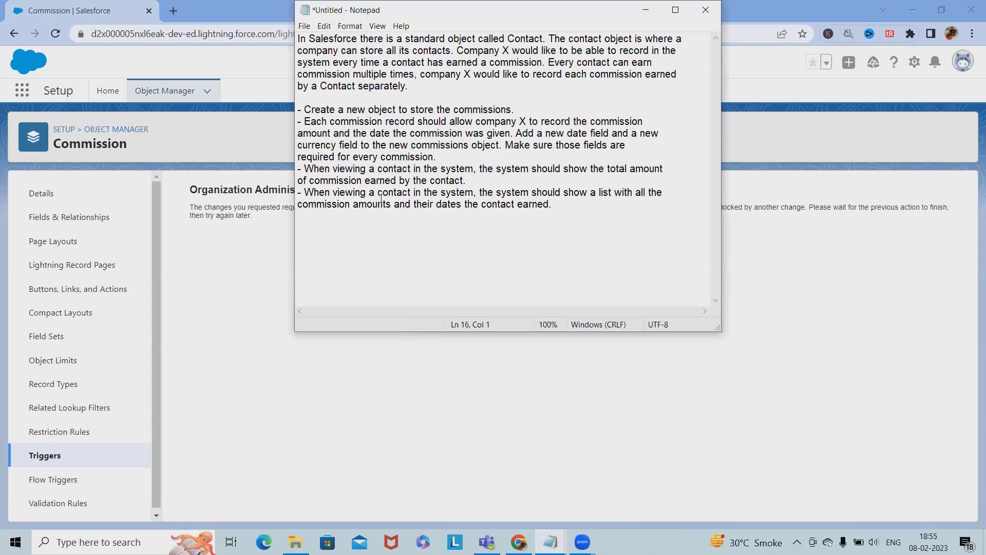
{"action": "left_click_drag", "start_coordinate": [383, 204], "coordinate": [391, 226]}
{"action": "left_click_drag", "start_coordinate": [359, 83], "coordinate": [379, 113]}
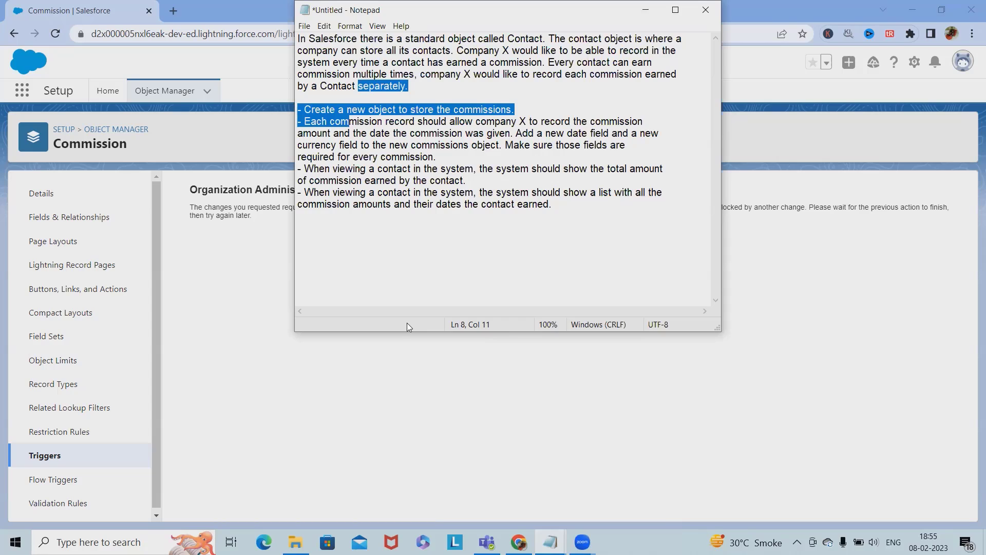
{"action": "left_click_drag", "start_coordinate": [399, 332], "coordinate": [390, 383]}
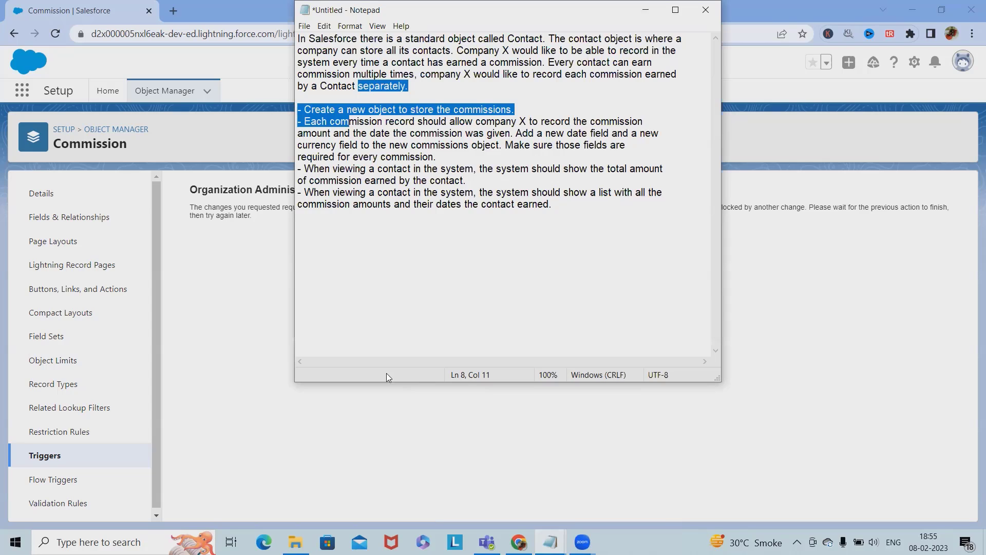
{"action": "left_click", "coordinate": [524, 146]}
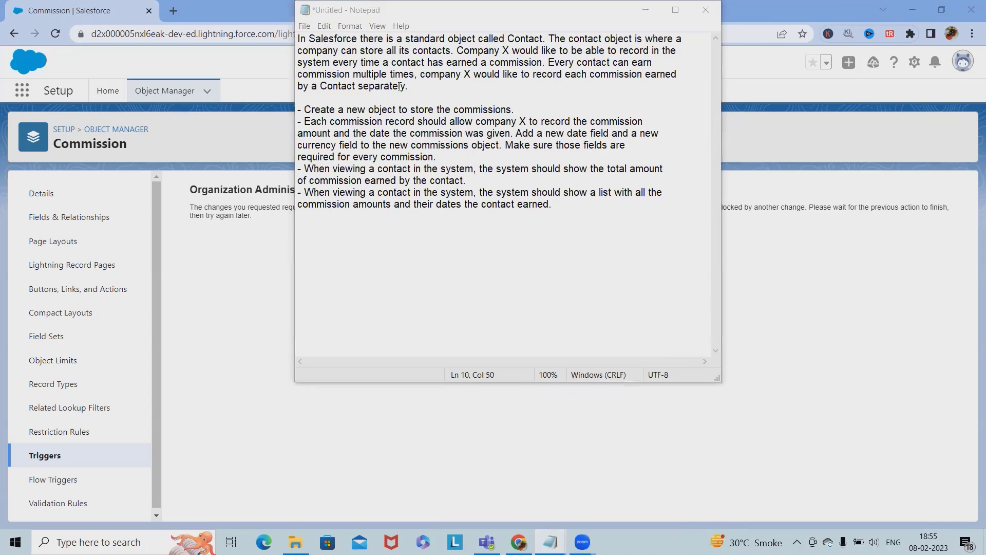
{"action": "left_click_drag", "start_coordinate": [400, 9], "coordinate": [356, 107]}
{"action": "left_click_drag", "start_coordinate": [254, 136], "coordinate": [487, 136]}
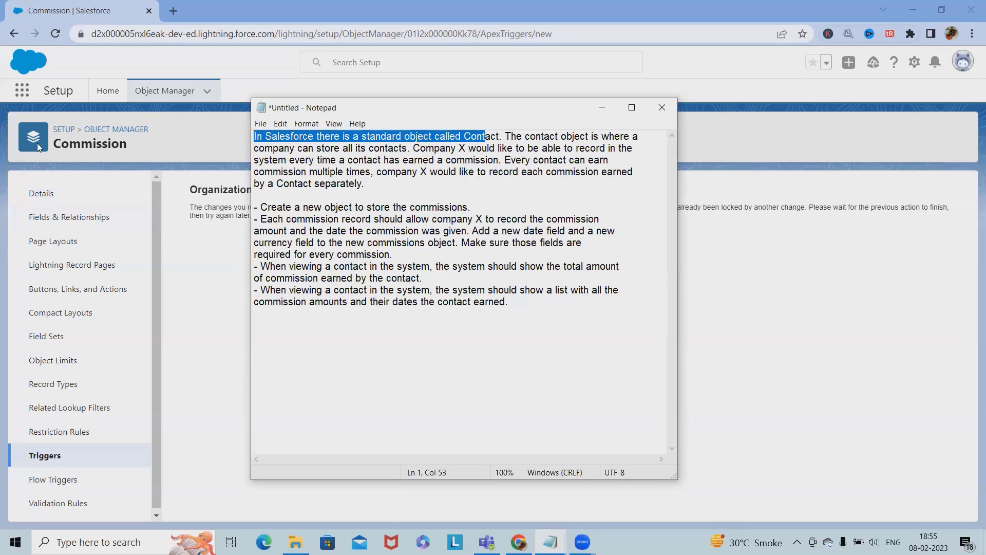
Step: Open the Contacts list in the Service app and start a new contact record
{"action": "left_click", "coordinate": [27, 95]}
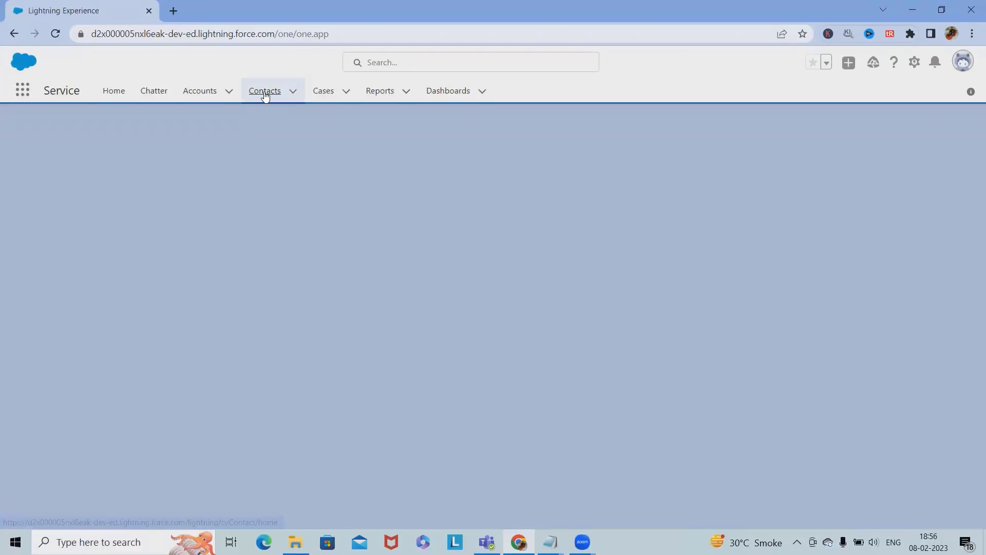
{"action": "left_click", "coordinate": [265, 95]}
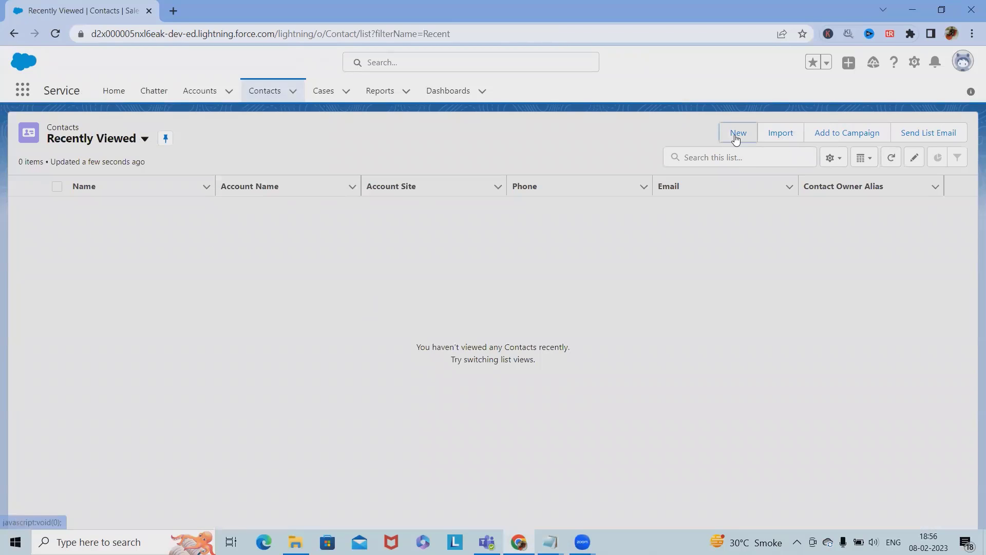
{"action": "left_click", "coordinate": [738, 135]}
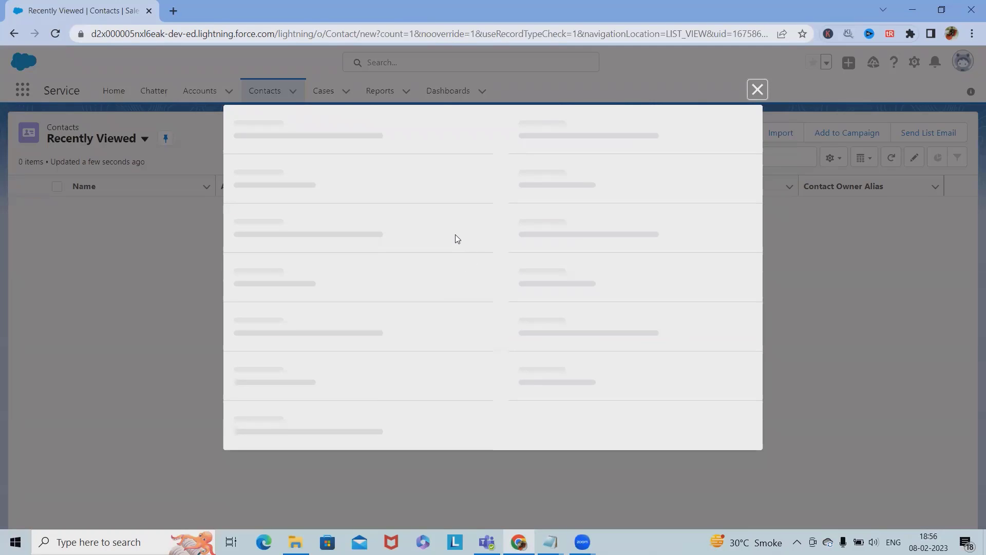
Step: Bring up the Notepad requirements, move their window aside, and return to the new contact form
{"action": "mouse_move", "coordinate": [550, 542]}
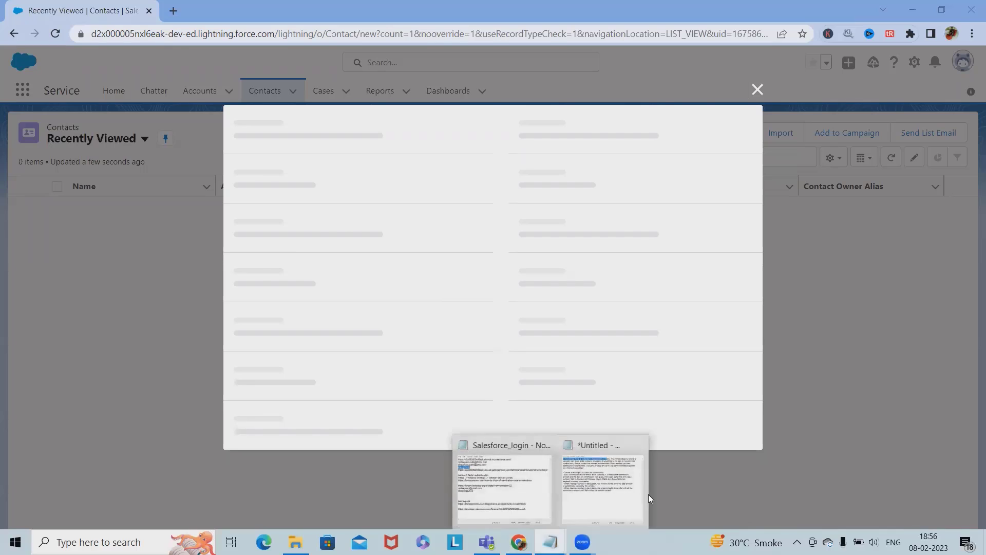
{"action": "left_click", "coordinate": [606, 485]}
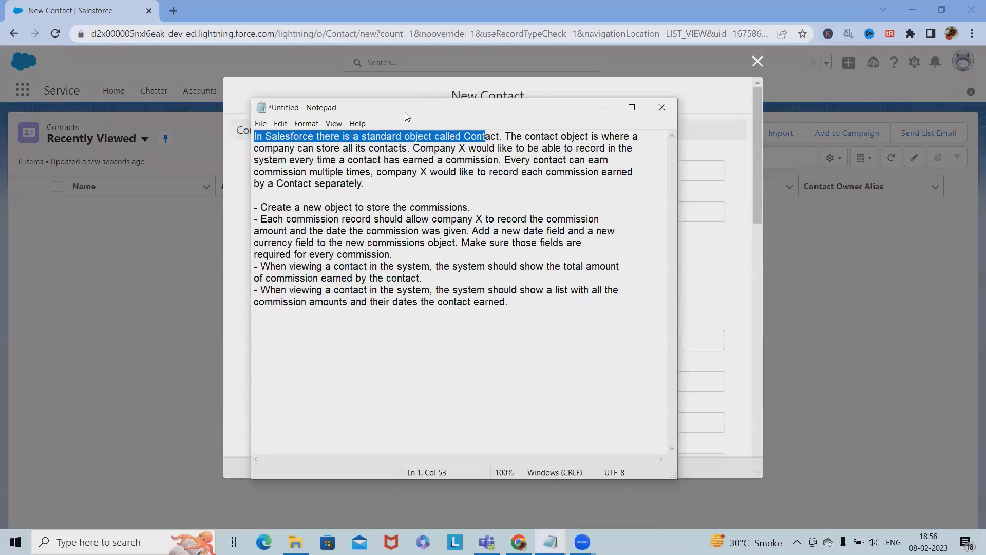
{"action": "left_click_drag", "start_coordinate": [406, 113], "coordinate": [677, 34]}
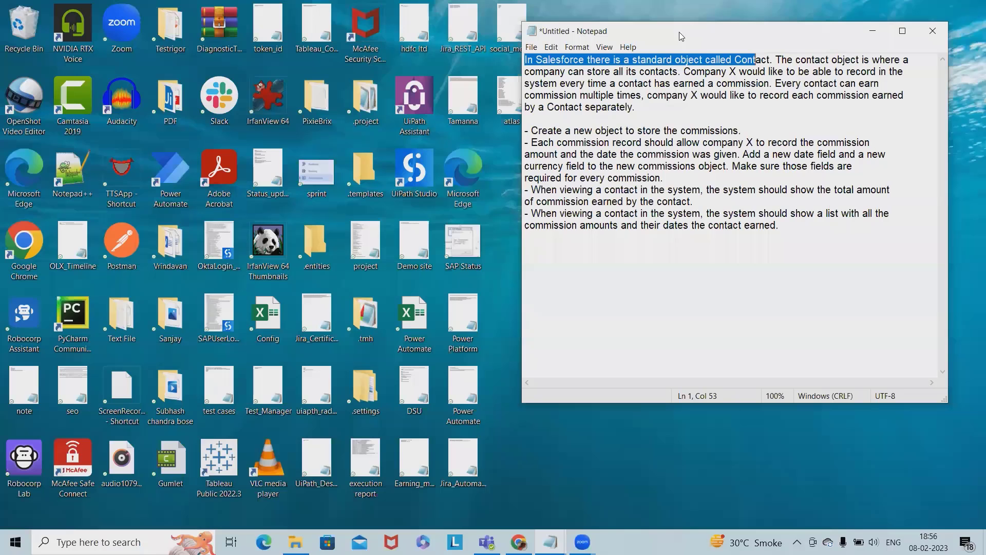
{"action": "key", "text": "alt+Tab"}
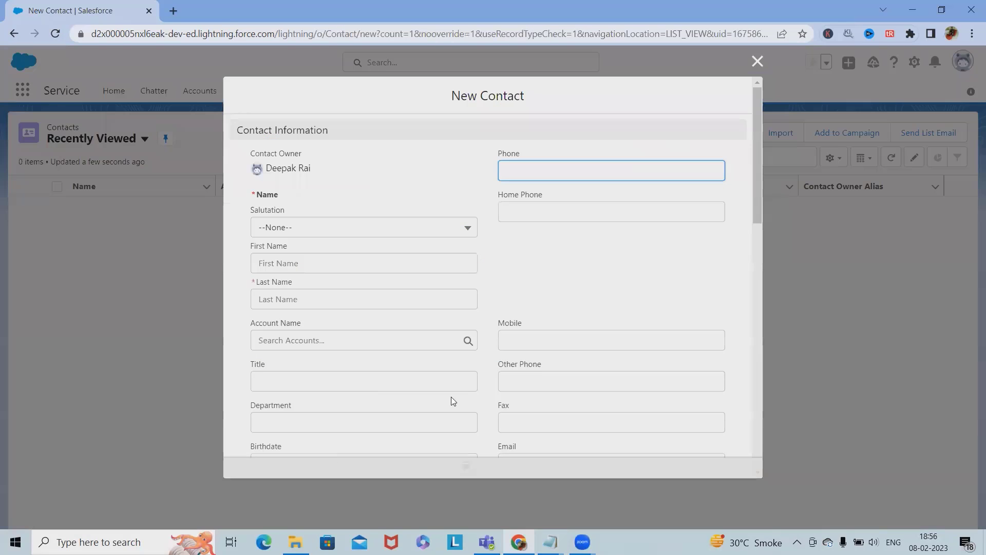
Step: Examine the contact form's Commission lookup and the fields for creating a new commission, and close both forms without saving
{"action": "scroll", "coordinate": [568, 319], "scroll_direction": "down", "scroll_amount": 10}
{"action": "scroll", "coordinate": [539, 355], "scroll_direction": "up", "scroll_amount": 3}
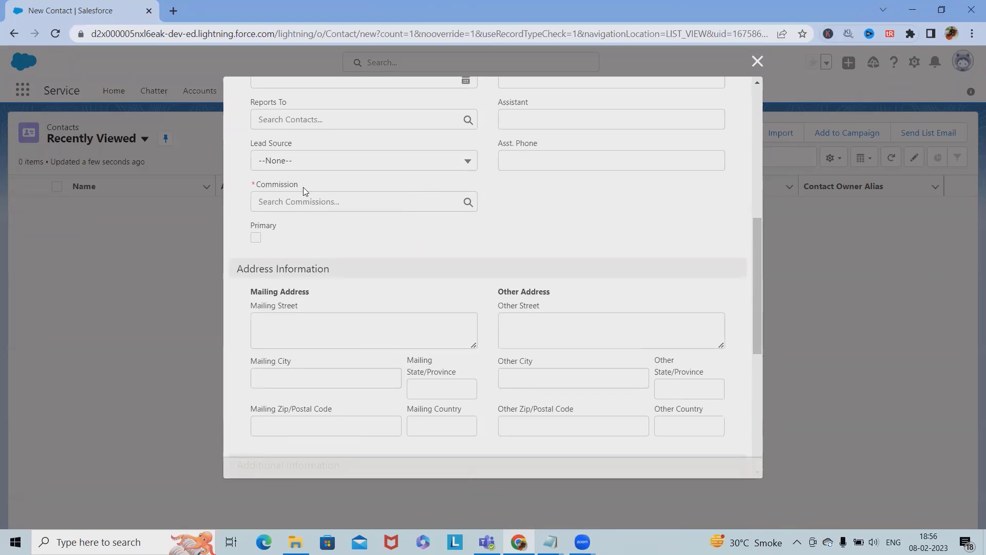
{"action": "left_click", "coordinate": [310, 202]}
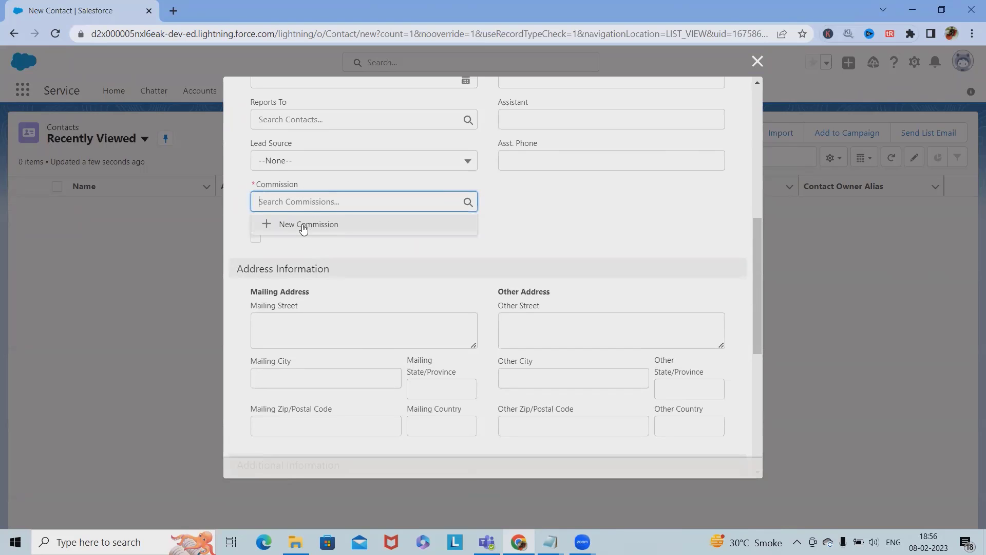
{"action": "left_click", "coordinate": [304, 226]}
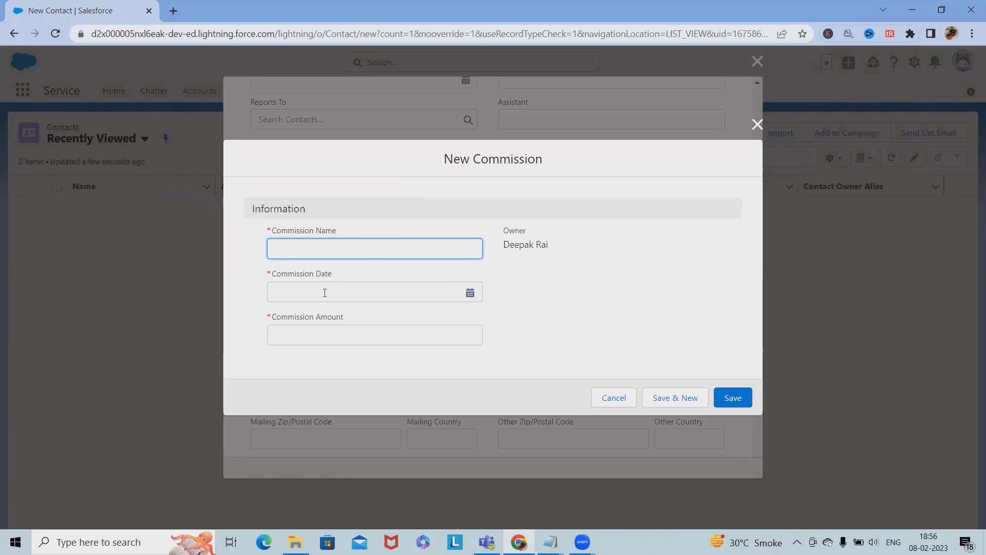
{"action": "left_click", "coordinate": [763, 132]}
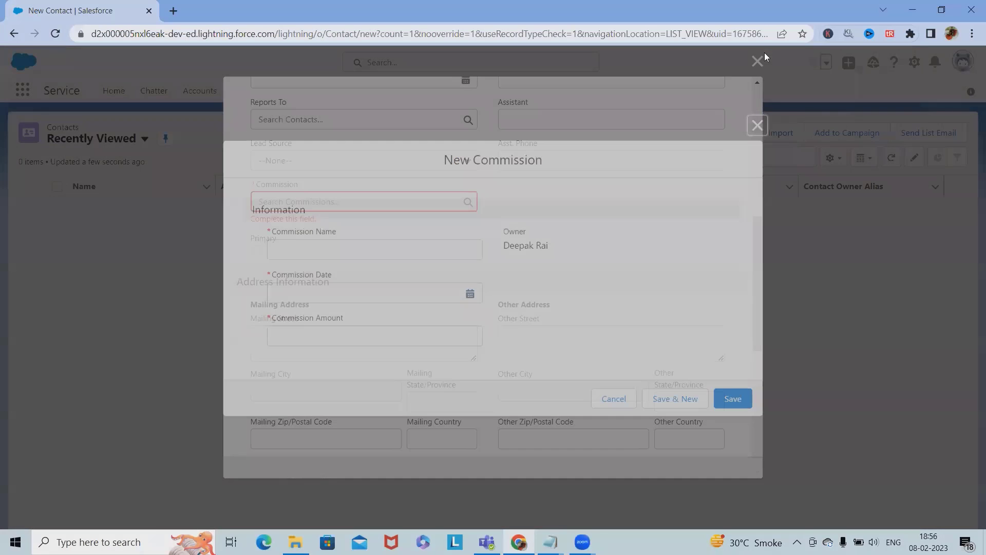
{"action": "scroll", "coordinate": [629, 238], "scroll_direction": "up", "scroll_amount": 10}
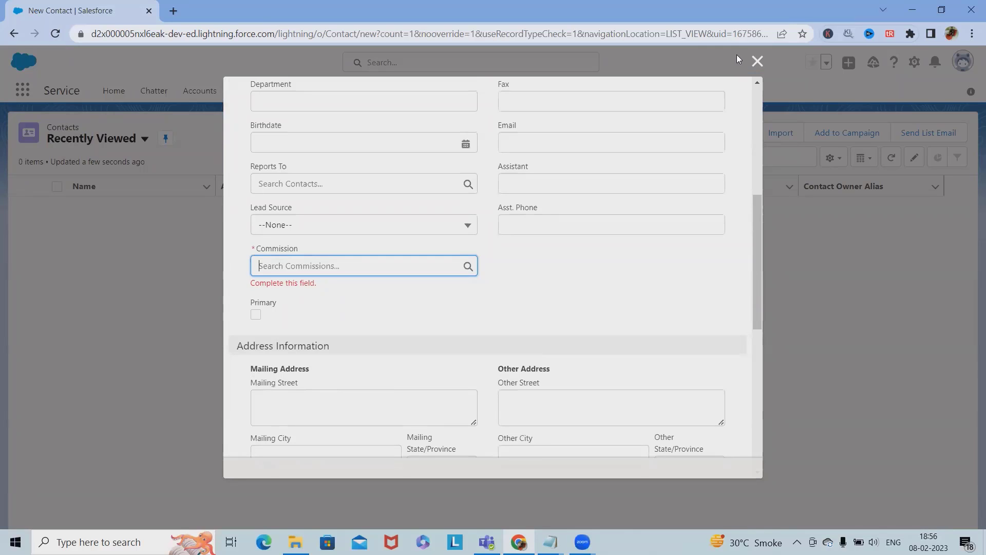
{"action": "left_click", "coordinate": [757, 62]}
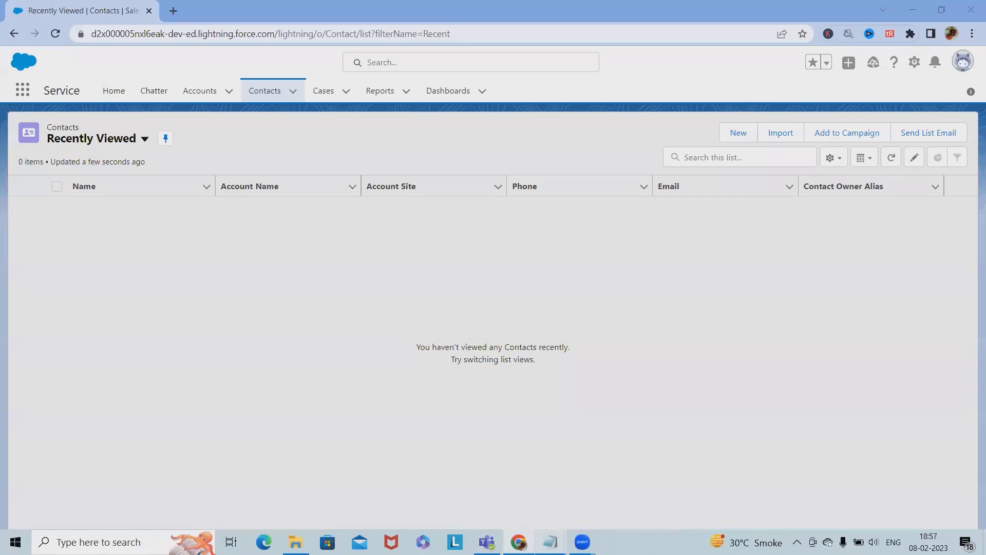
Step: Review the Notepad requirements for the commission object, its date and currency fields, and the contact's commission total and list, and minimize the note
{"action": "mouse_move", "coordinate": [550, 540]}
{"action": "left_click", "coordinate": [609, 488]}
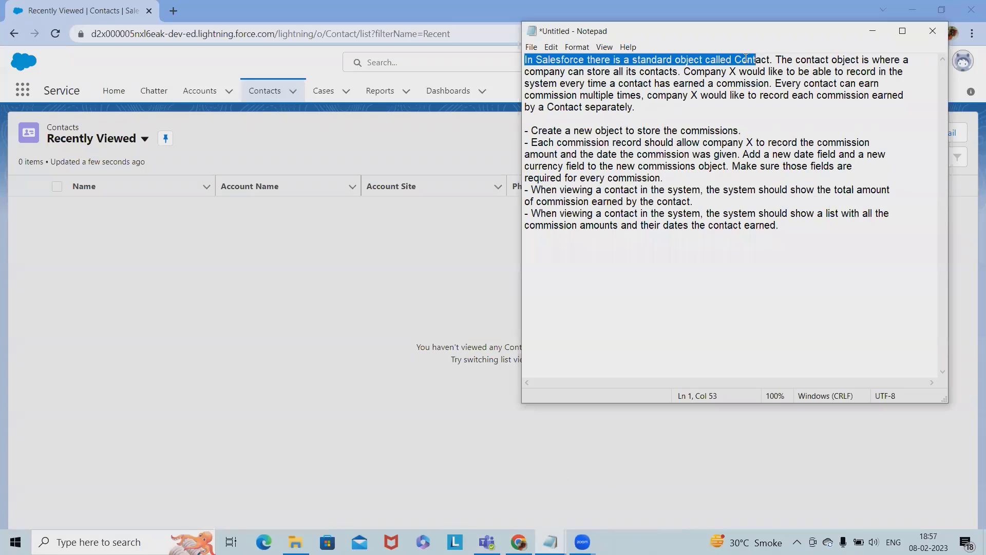
{"action": "left_click", "coordinate": [692, 73]}
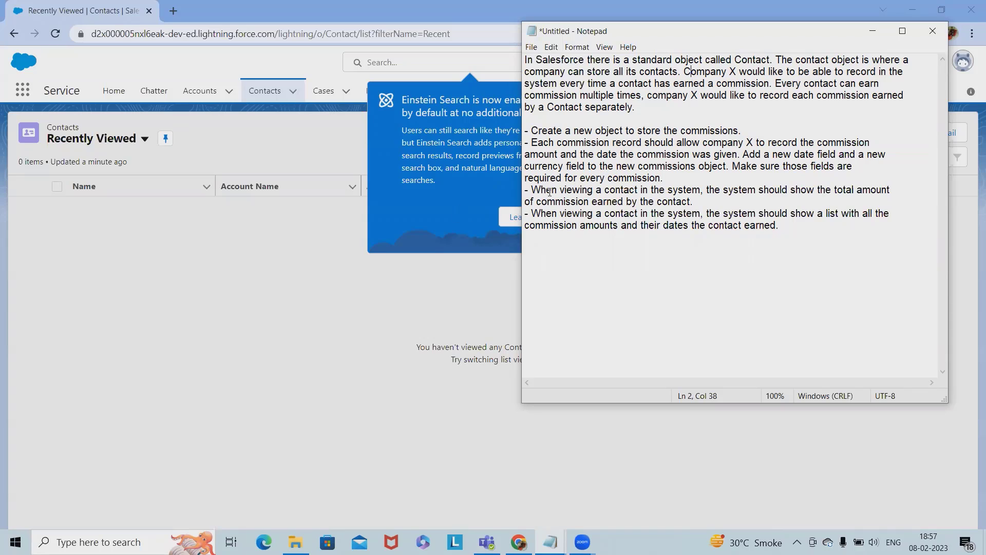
{"action": "left_click_drag", "start_coordinate": [531, 131], "coordinate": [758, 247]}
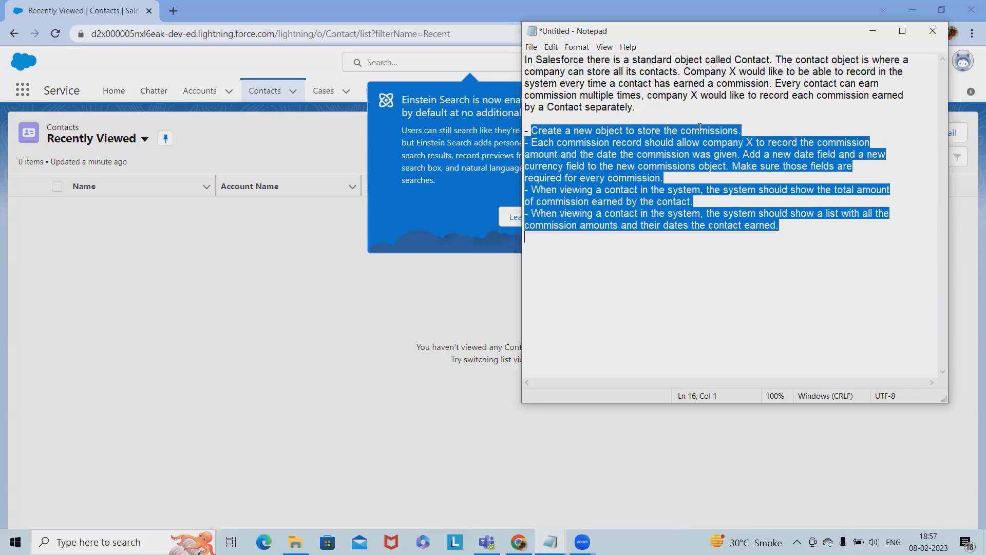
{"action": "left_click", "coordinate": [727, 142]}
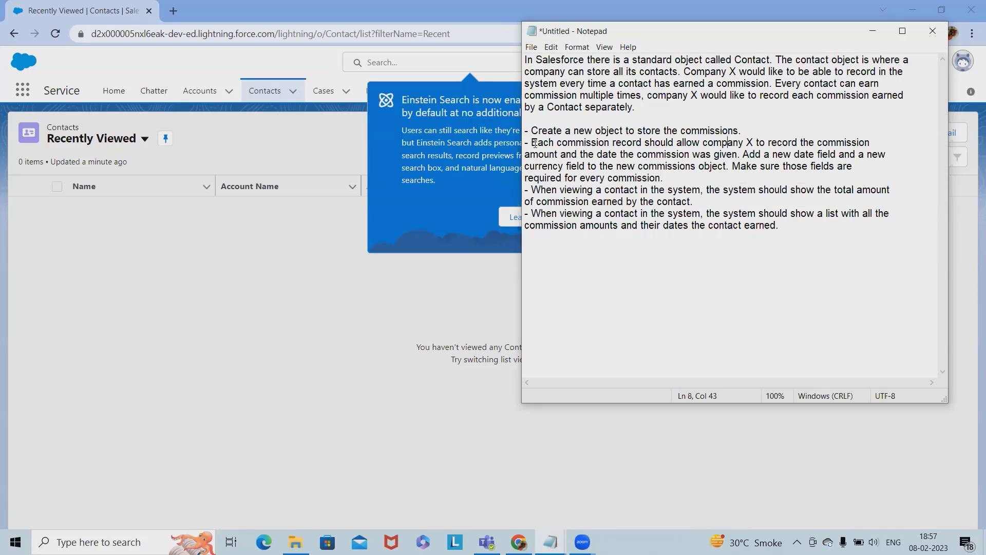
{"action": "left_click_drag", "start_coordinate": [533, 143], "coordinate": [647, 169]}
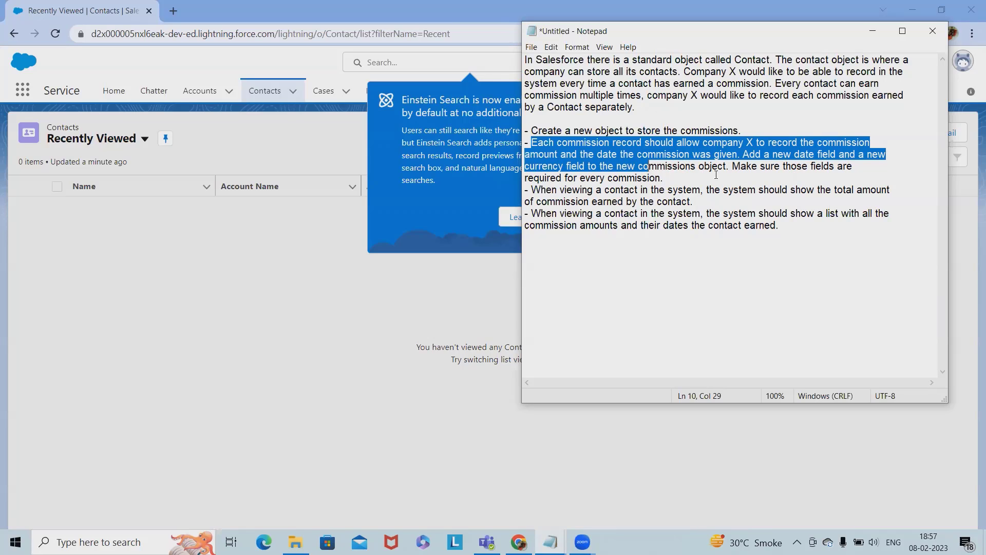
{"action": "left_click_drag", "start_coordinate": [536, 192], "coordinate": [695, 201]}
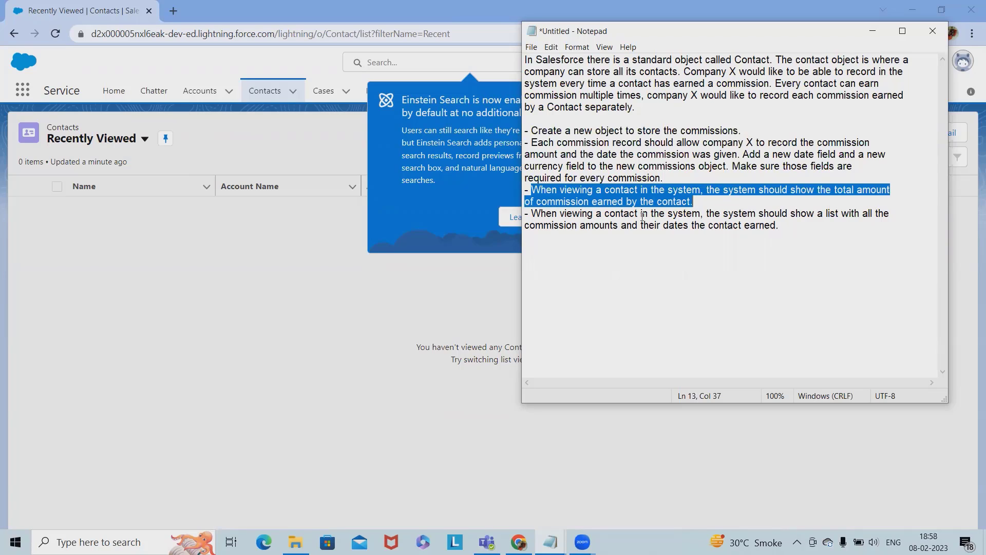
{"action": "double_click", "coordinate": [733, 34]}
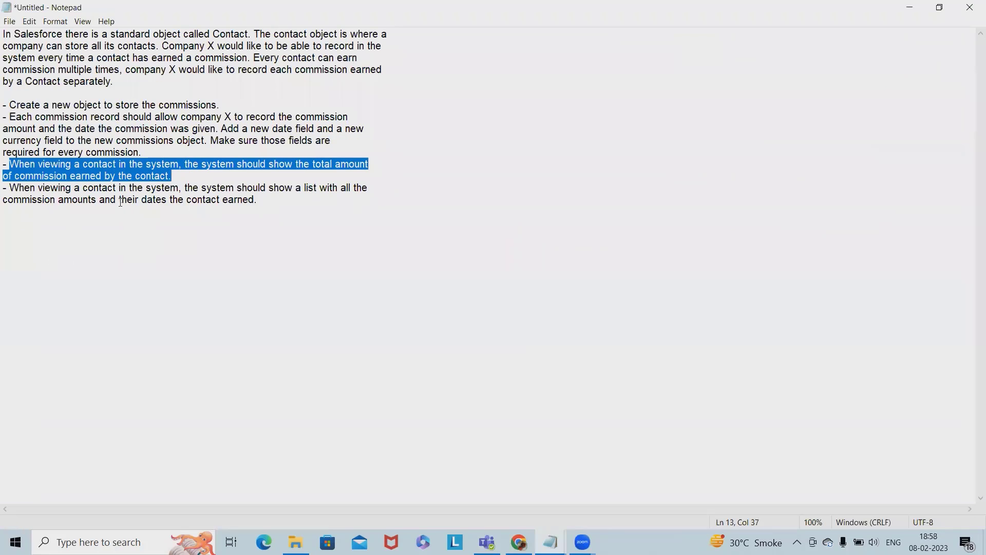
{"action": "left_click", "coordinate": [909, 8]}
Step: Reopen a new contact, inspect the commission name, date and amount fields offered through its Commission lookup, and discard both forms
{"action": "left_click", "coordinate": [562, 94]}
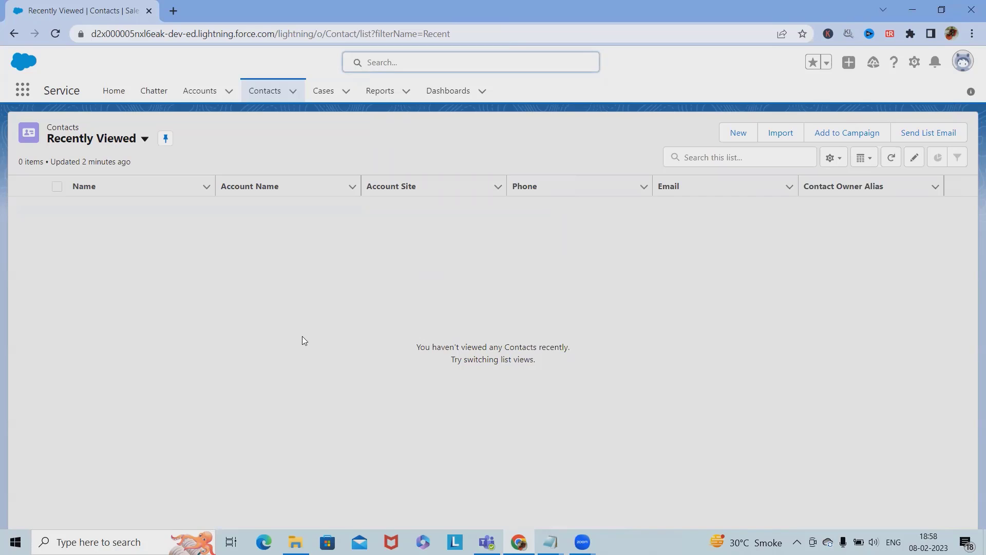
{"action": "left_click", "coordinate": [292, 93]}
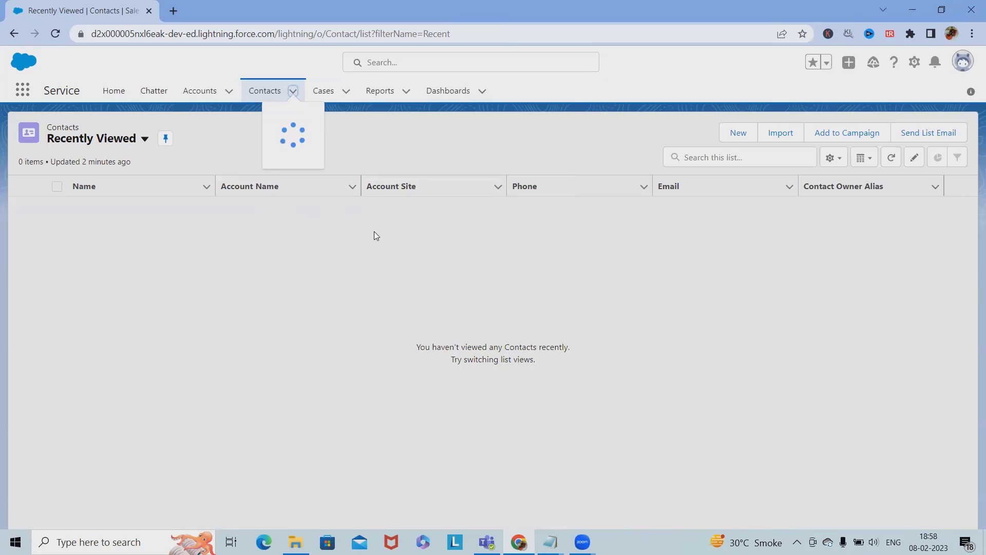
{"action": "left_click", "coordinate": [734, 131]}
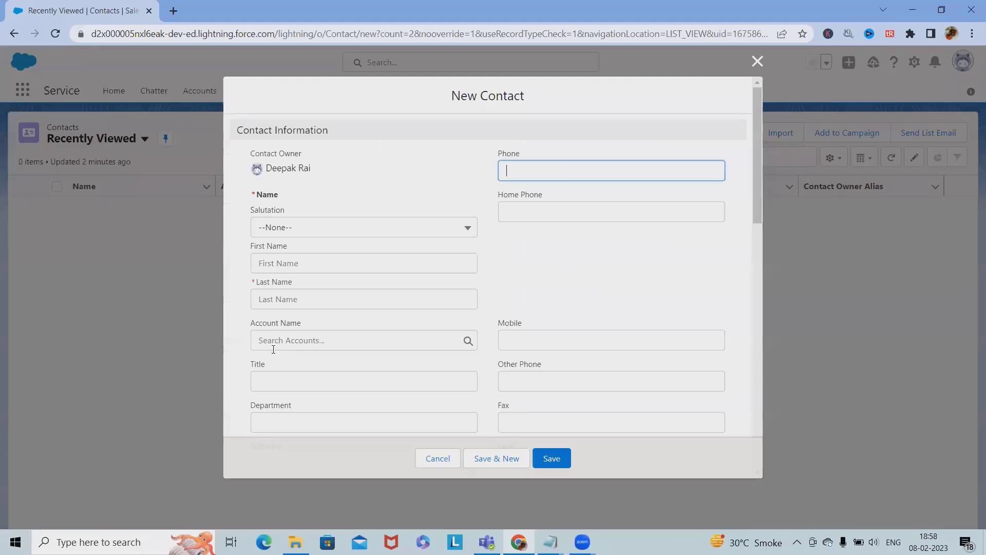
{"action": "scroll", "coordinate": [264, 346], "scroll_direction": "down", "scroll_amount": 6}
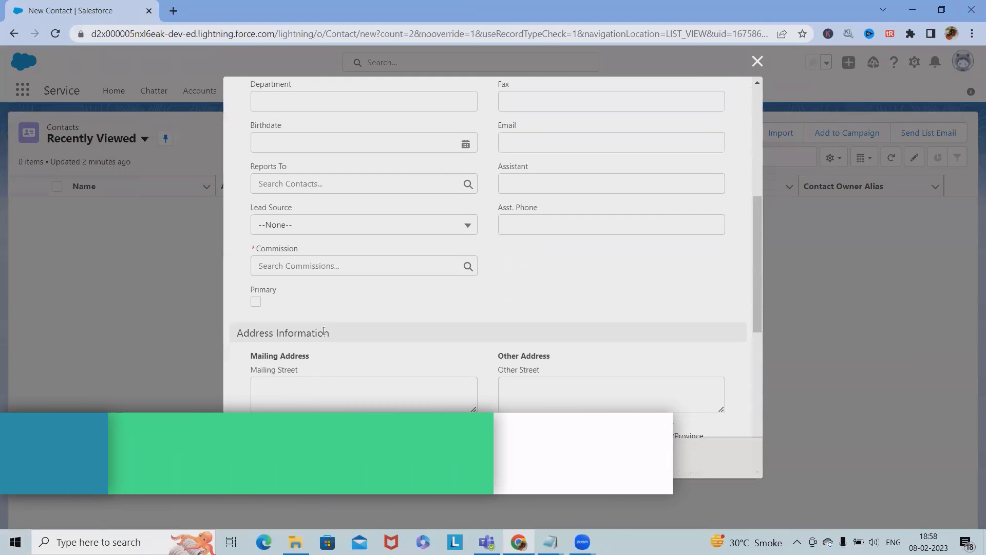
{"action": "left_click", "coordinate": [309, 267]}
{"action": "left_click", "coordinate": [308, 289]}
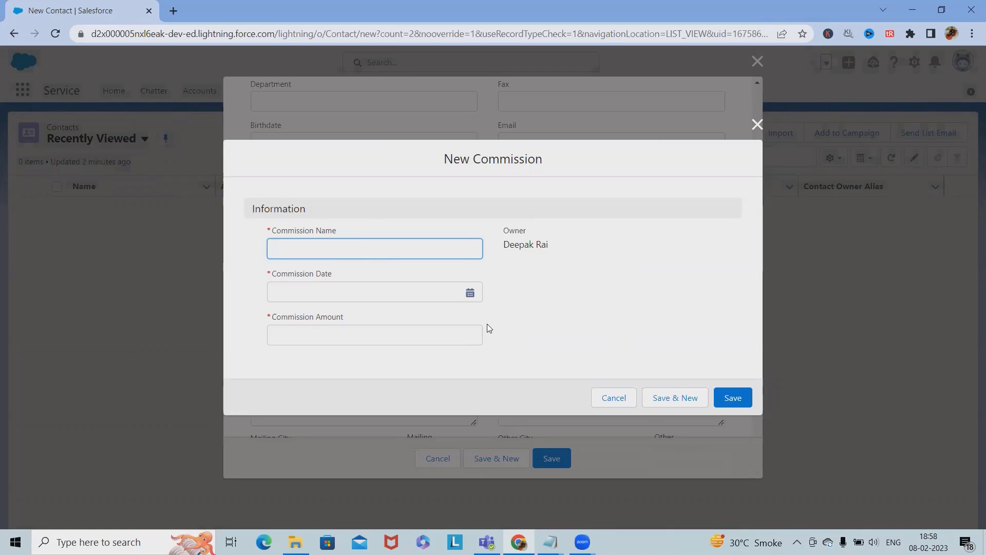
{"action": "left_click", "coordinate": [758, 125]}
{"action": "left_click", "coordinate": [757, 62]}
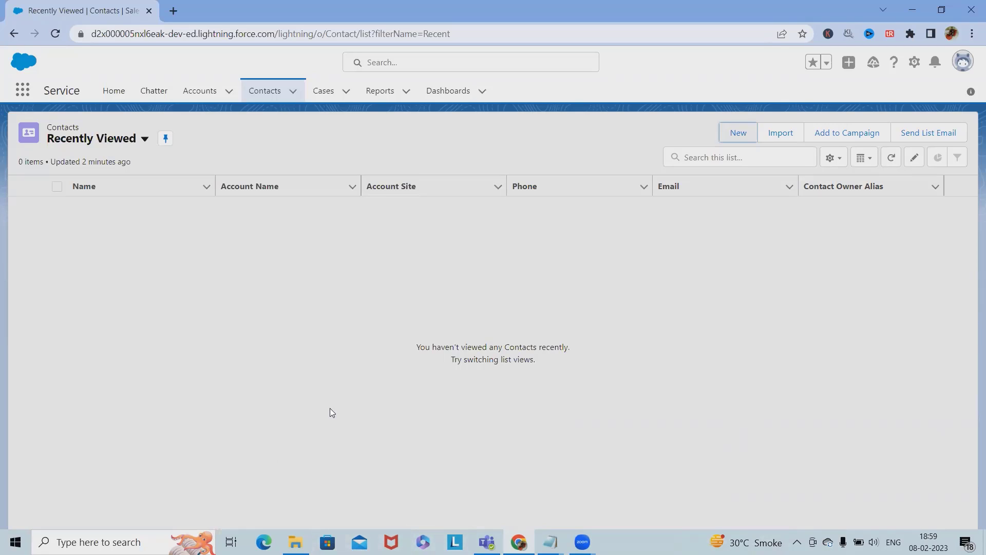
Step: Open Salesforce Setup and go to the Object Manager
{"action": "left_click", "coordinate": [914, 62]}
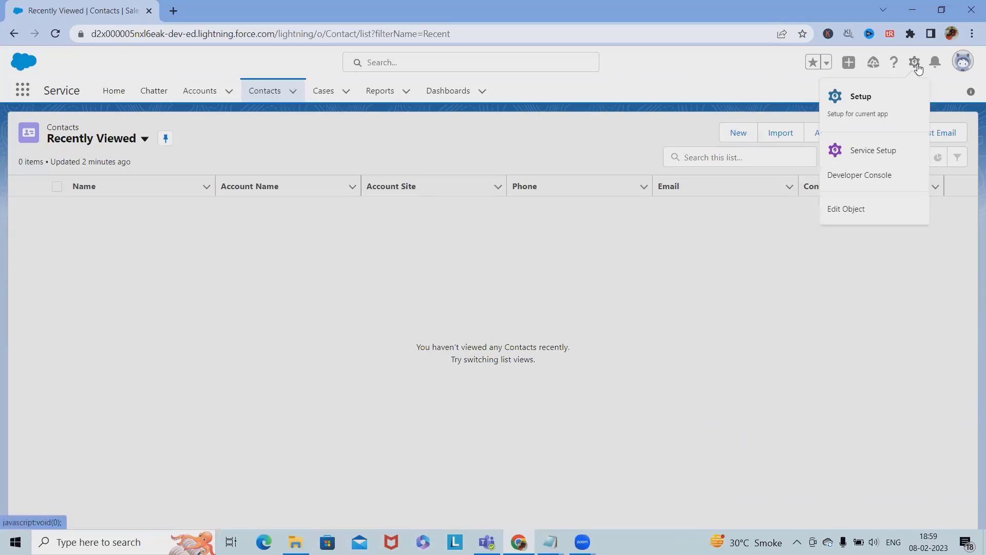
{"action": "left_click", "coordinate": [853, 95]}
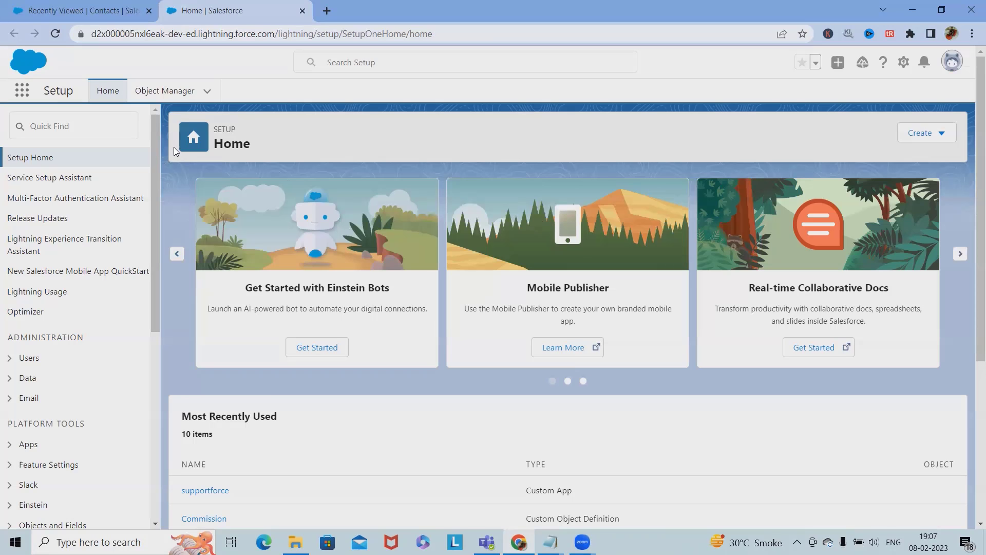
{"action": "left_click", "coordinate": [192, 95]}
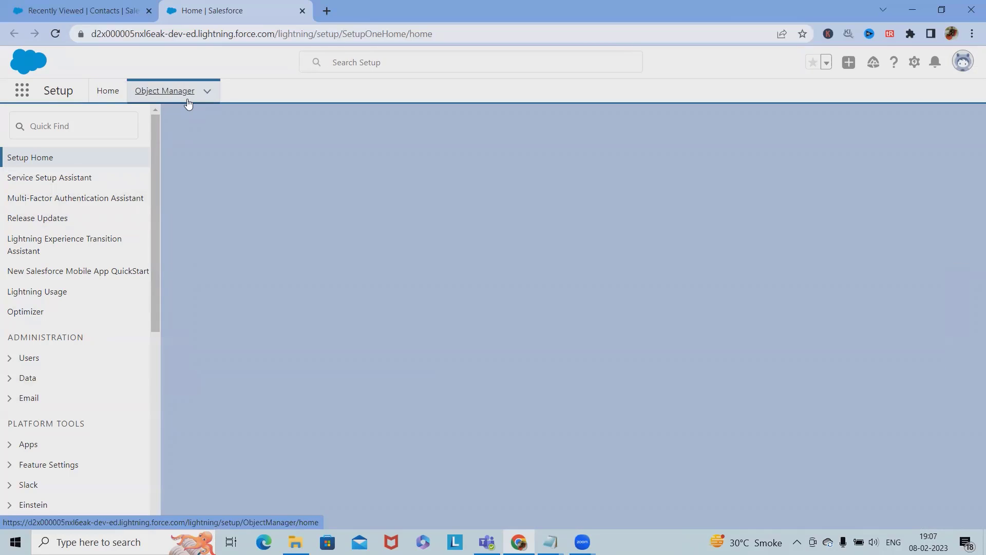
Step: Start a new custom object and label it Advance Commission, with the object name Advance_Commission
{"action": "left_click", "coordinate": [207, 91]}
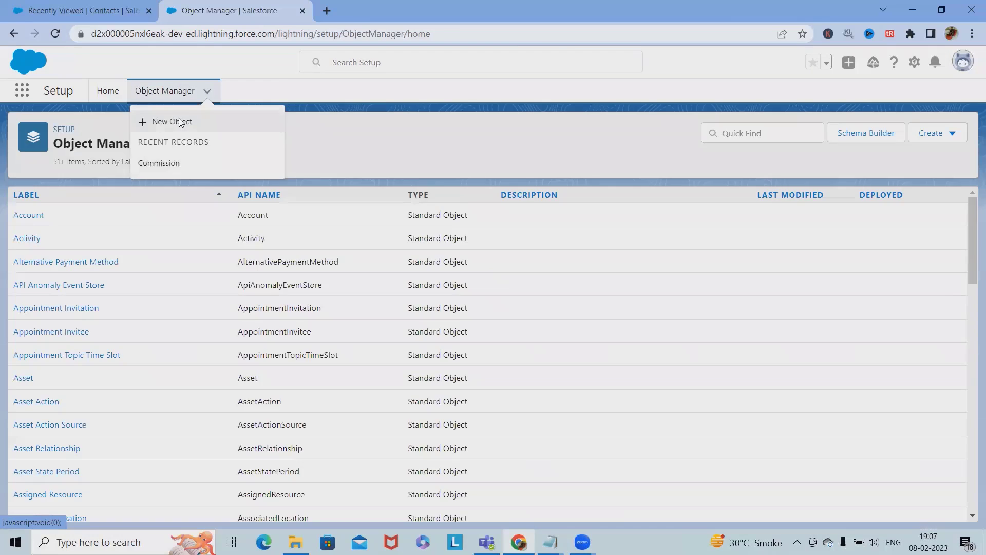
{"action": "left_click", "coordinate": [169, 121]}
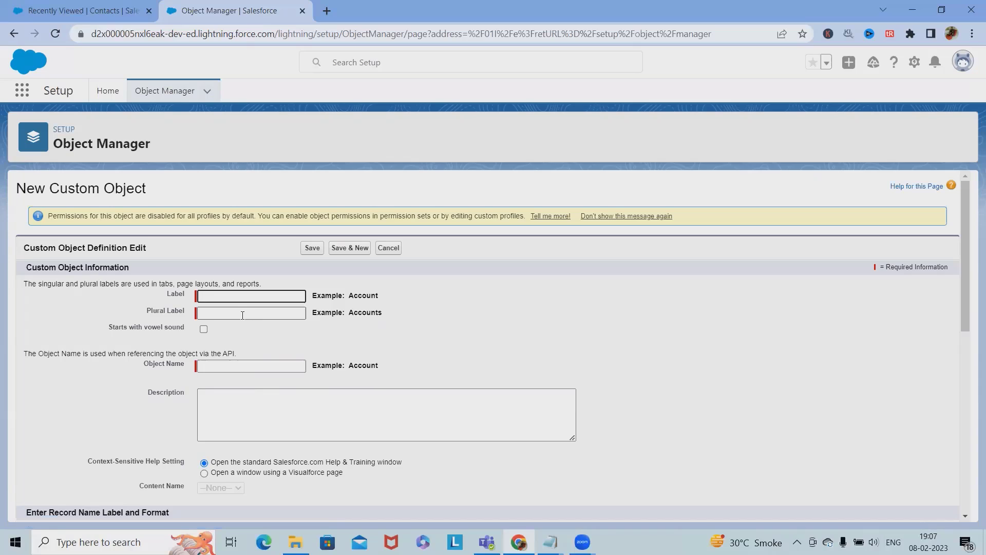
{"action": "type", "text": "Ad"}
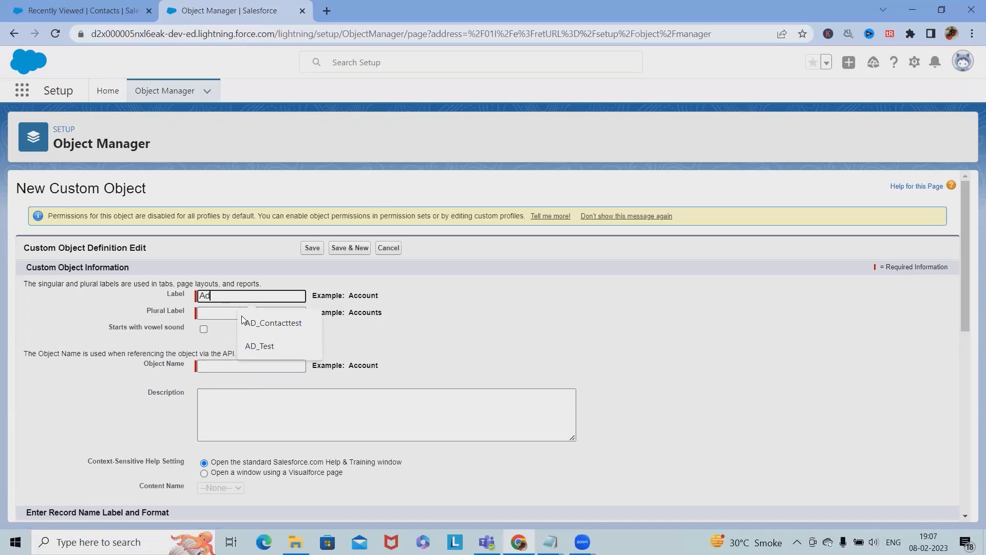
{"action": "type", "text": "vance"}
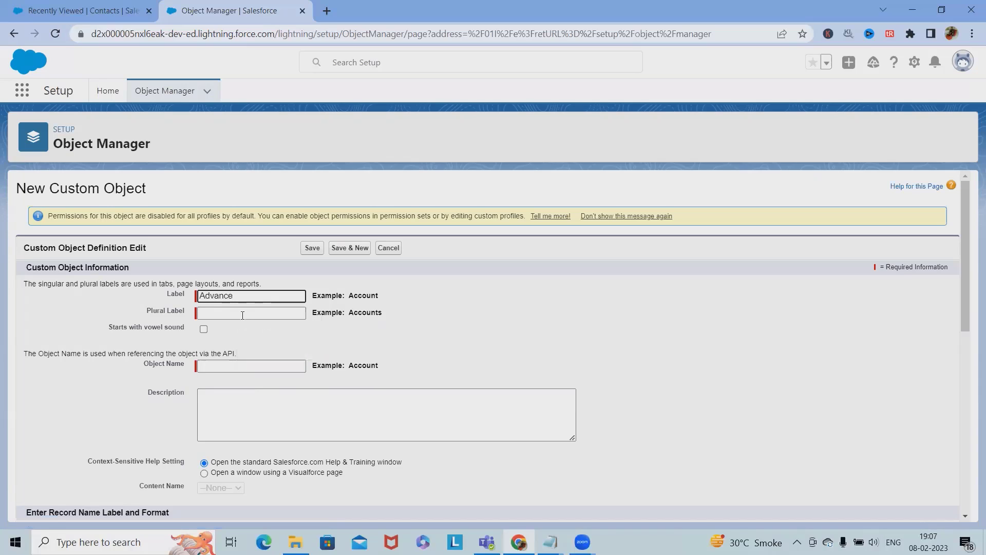
{"action": "type", "text": " Commission"}
{"action": "left_click", "coordinate": [257, 350]}
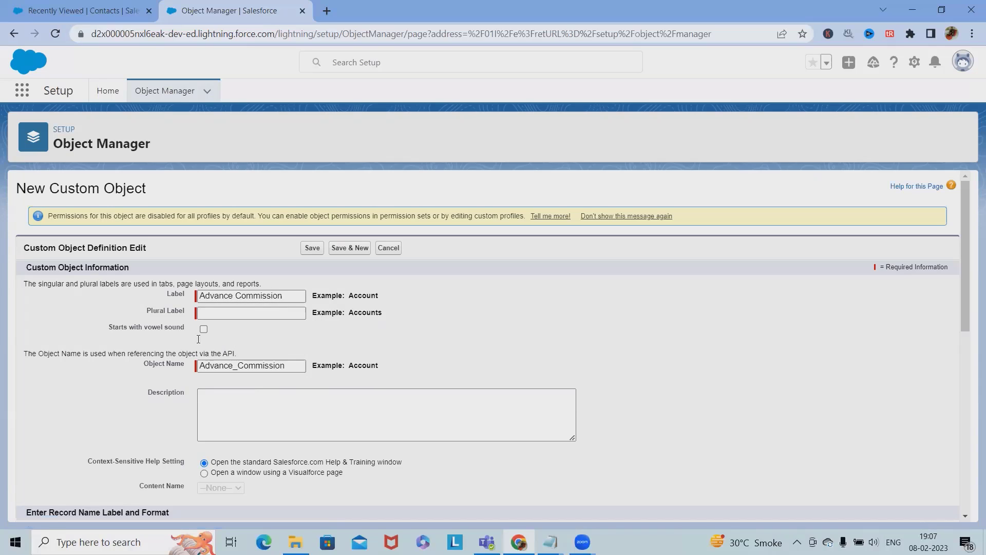
Step: Set the object's plural label to Advance Commissions, reusing the singular label's text
{"action": "left_click_drag", "start_coordinate": [286, 296], "coordinate": [185, 303]}
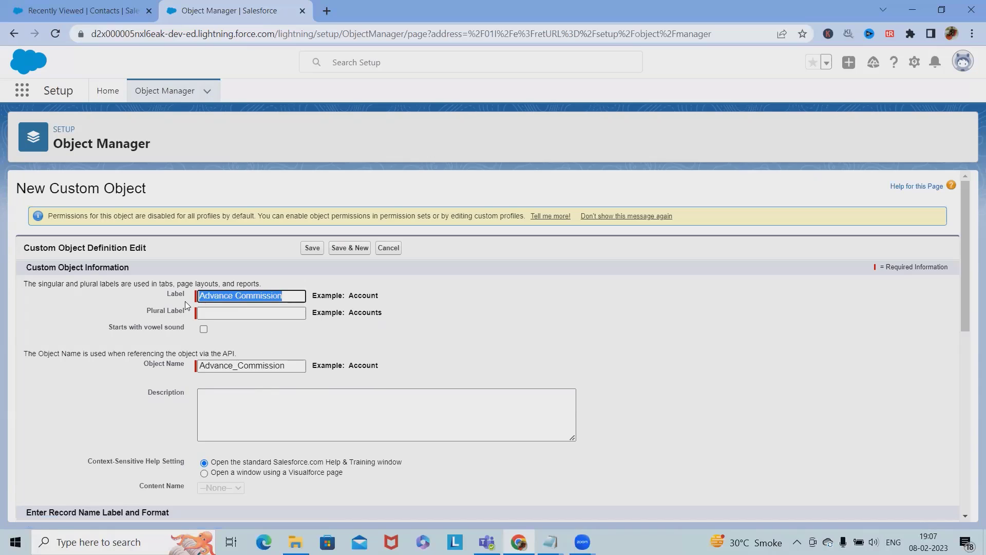
{"action": "key", "text": "ctrl+c"}
{"action": "left_click", "coordinate": [251, 313]}
{"action": "key", "text": "ctrl+v"}
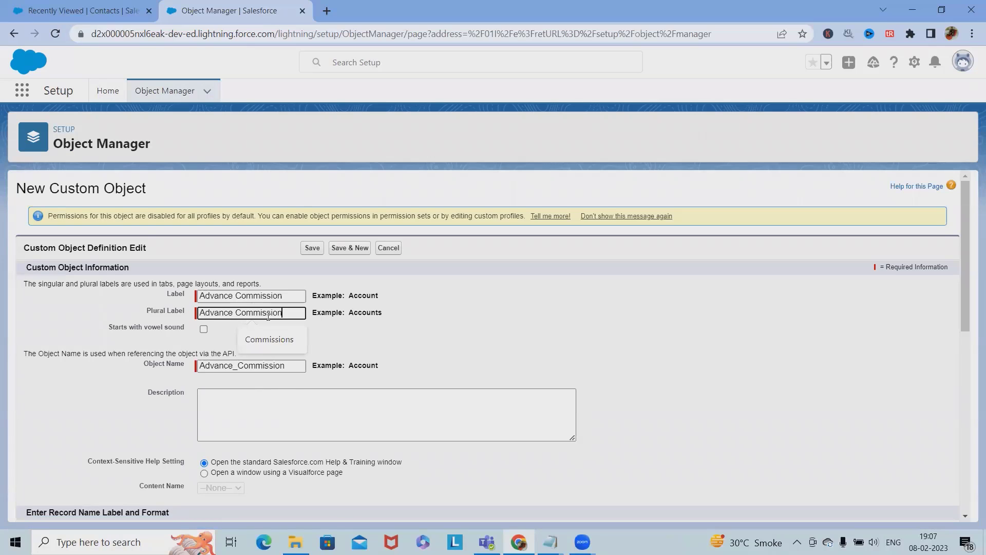
{"action": "type", "text": "s"}
Step: Review the remaining object settings, keep the Text record name and default options, and save the Advance Commission object
{"action": "scroll", "coordinate": [203, 369], "scroll_direction": "down", "scroll_amount": 1}
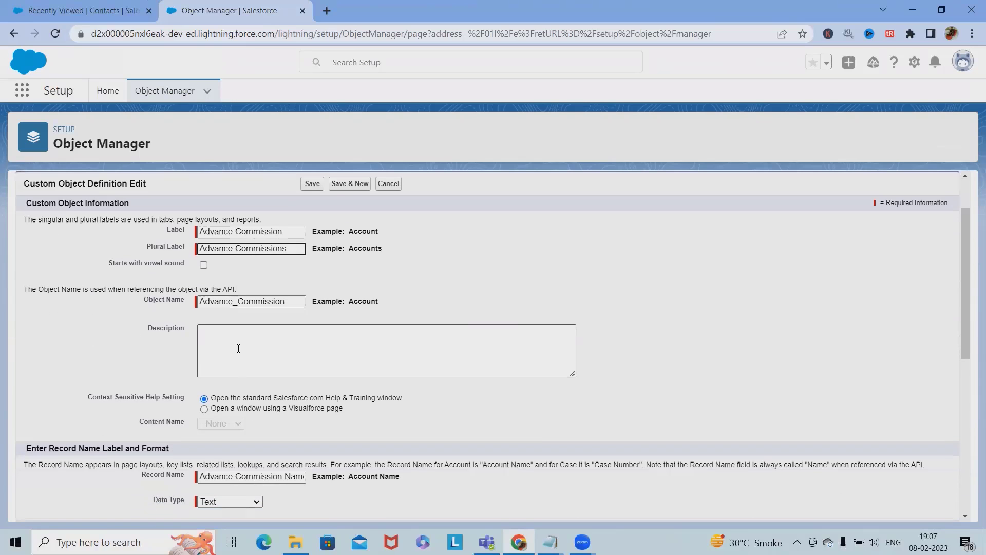
{"action": "scroll", "coordinate": [274, 406], "scroll_direction": "down", "scroll_amount": 2}
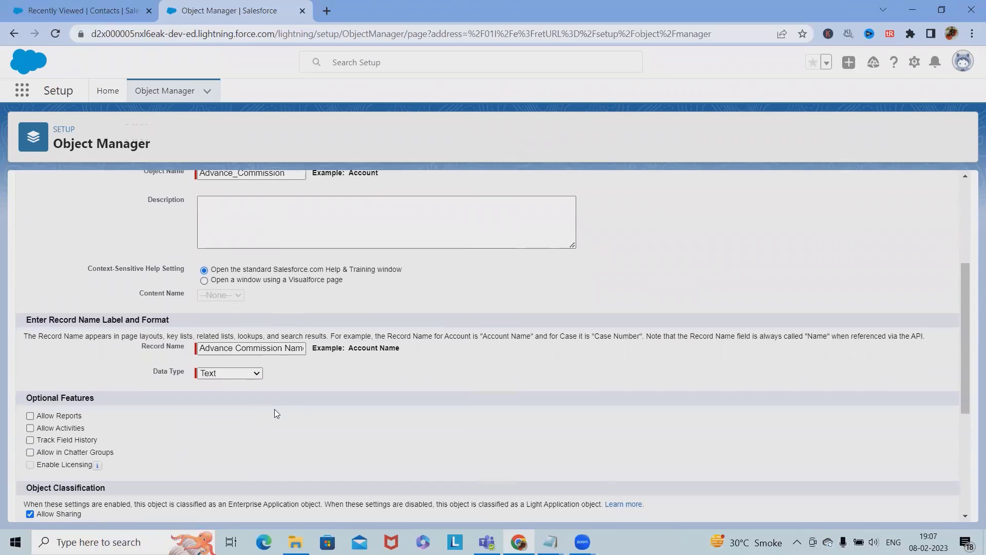
{"action": "scroll", "coordinate": [218, 365], "scroll_direction": "up", "scroll_amount": 2}
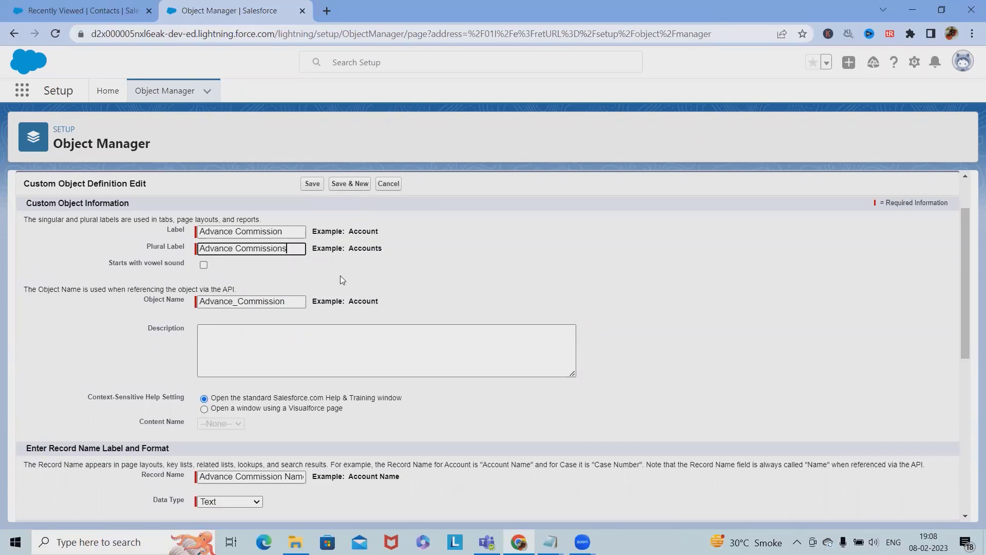
{"action": "scroll", "coordinate": [281, 393], "scroll_direction": "down", "scroll_amount": 1}
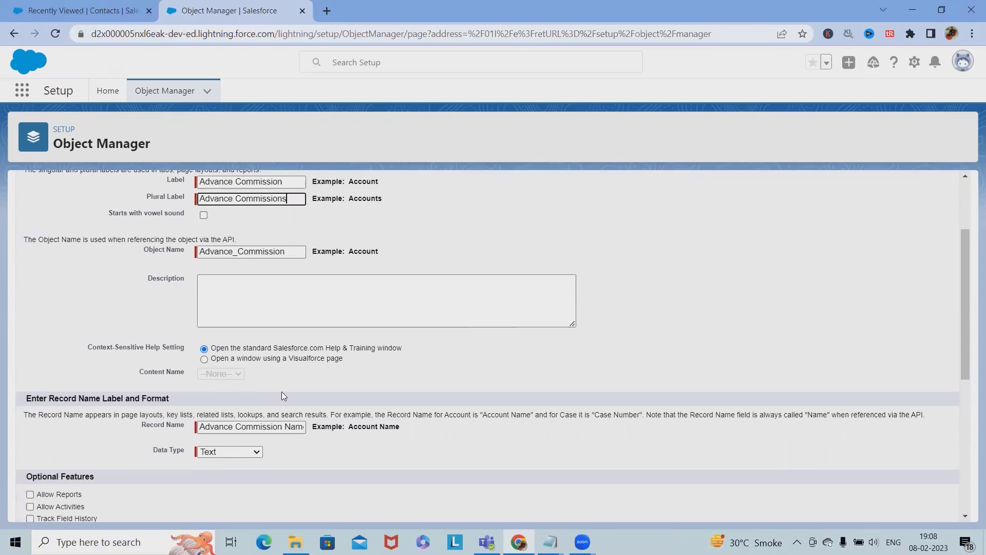
{"action": "left_click", "coordinate": [247, 292]}
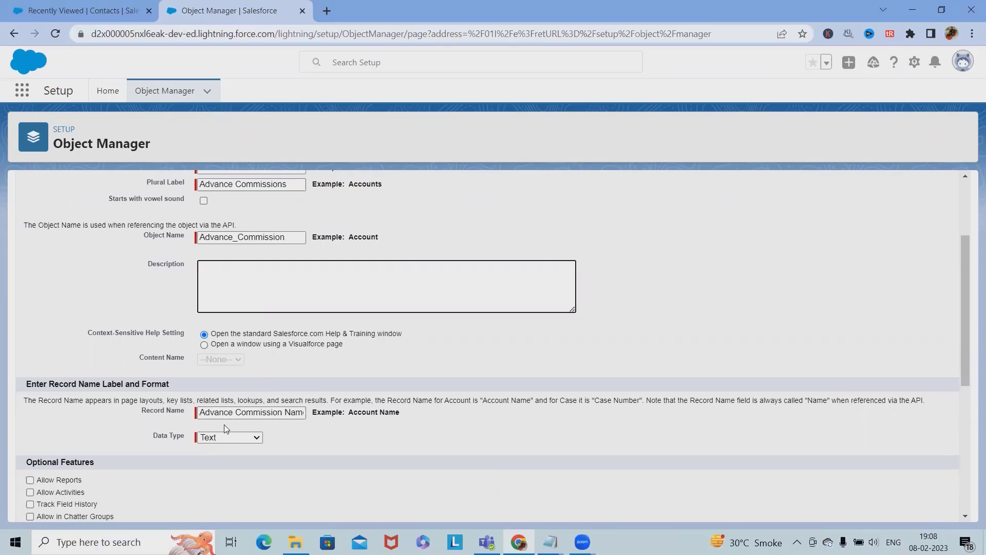
{"action": "scroll", "coordinate": [222, 420], "scroll_direction": "down", "scroll_amount": 1}
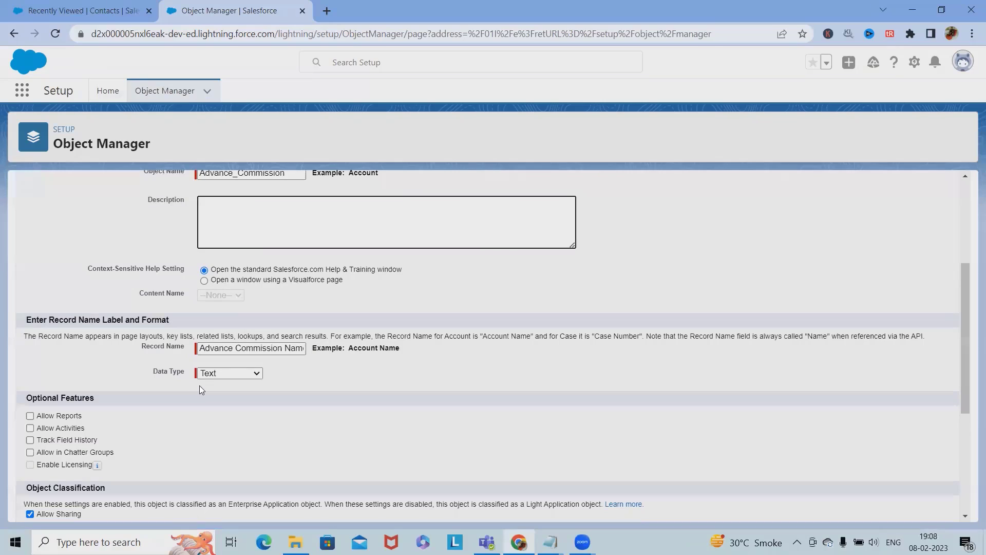
{"action": "scroll", "coordinate": [209, 429], "scroll_direction": "down", "scroll_amount": 2}
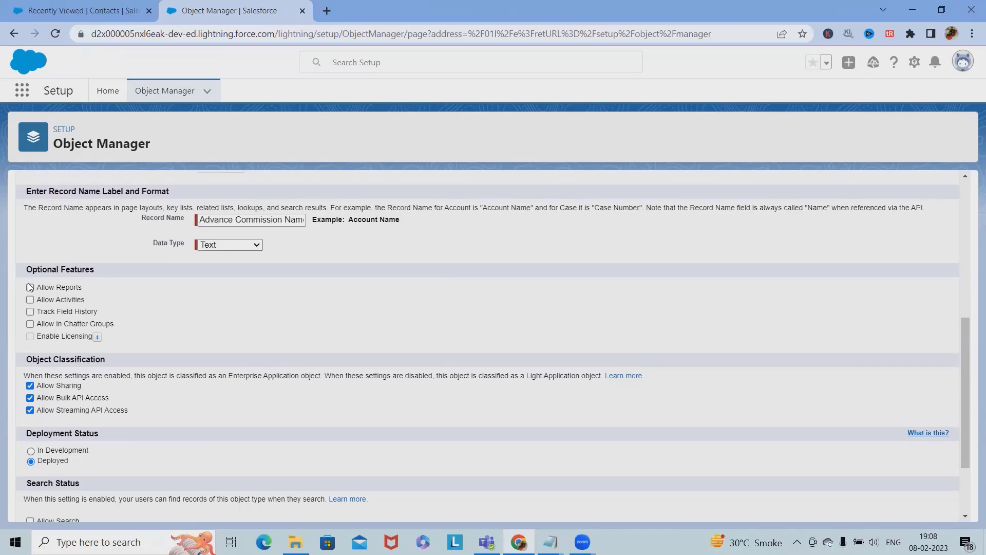
{"action": "scroll", "coordinate": [84, 460], "scroll_direction": "down", "scroll_amount": 2}
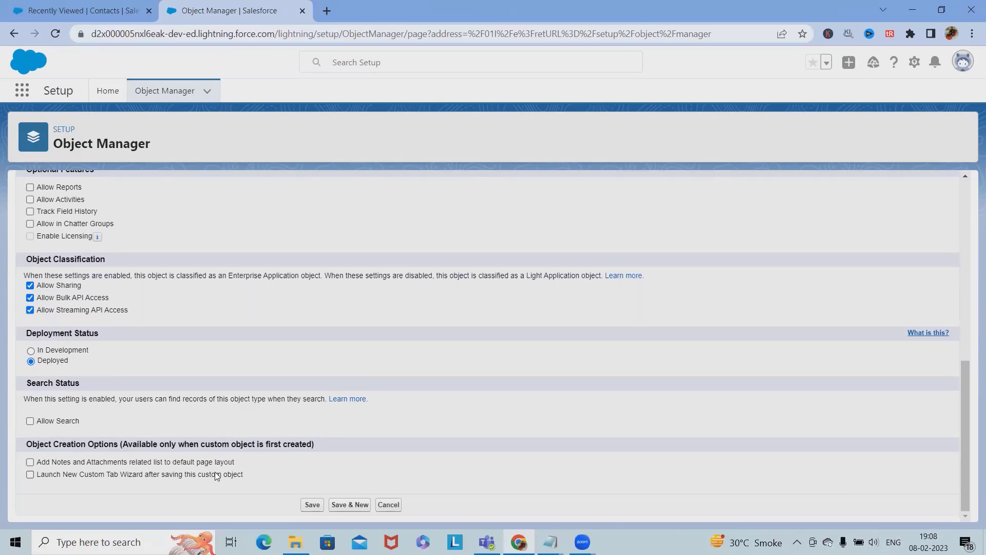
{"action": "left_click", "coordinate": [308, 504]}
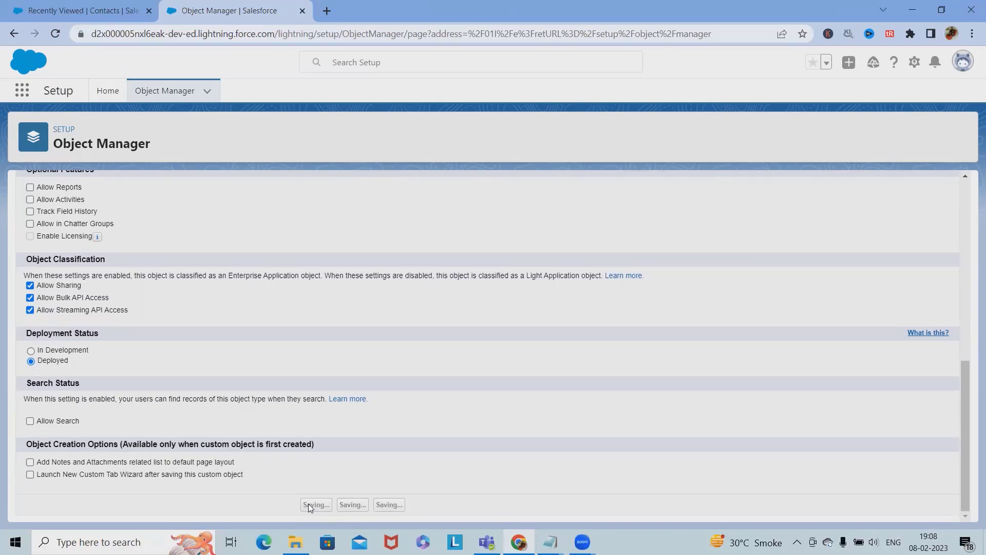
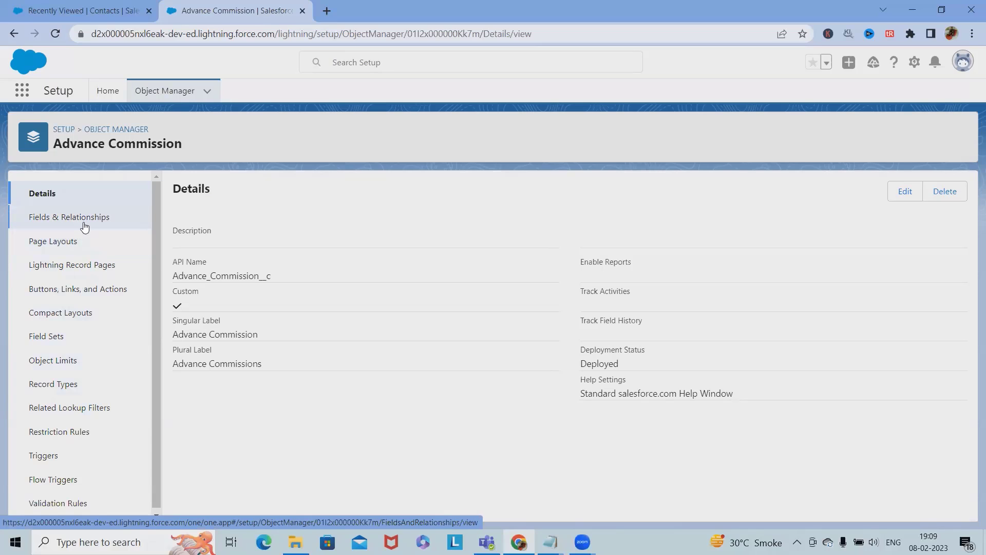
Step: Start a new custom field on the Advance Commission object with Date as its data type
{"action": "left_click", "coordinate": [79, 221]}
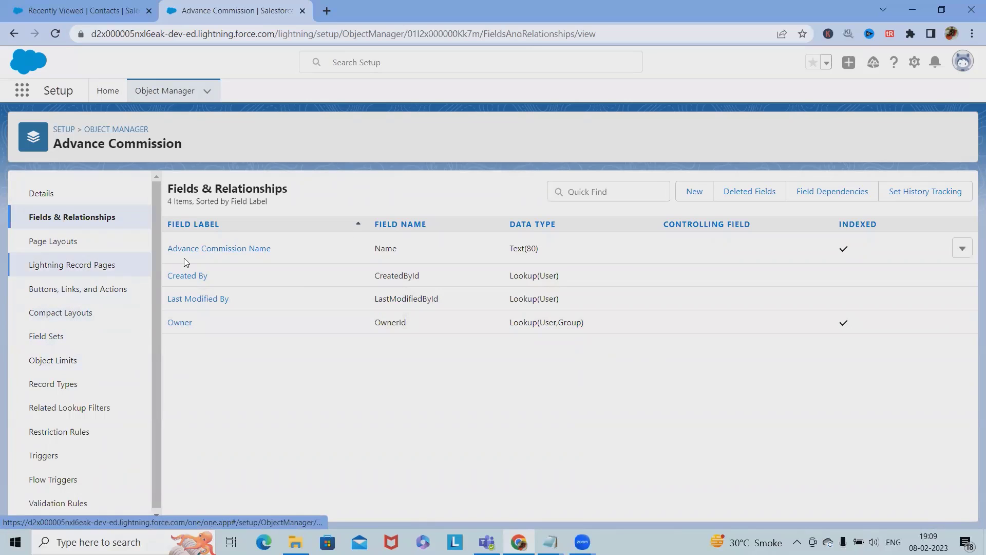
{"action": "left_click", "coordinate": [693, 191]}
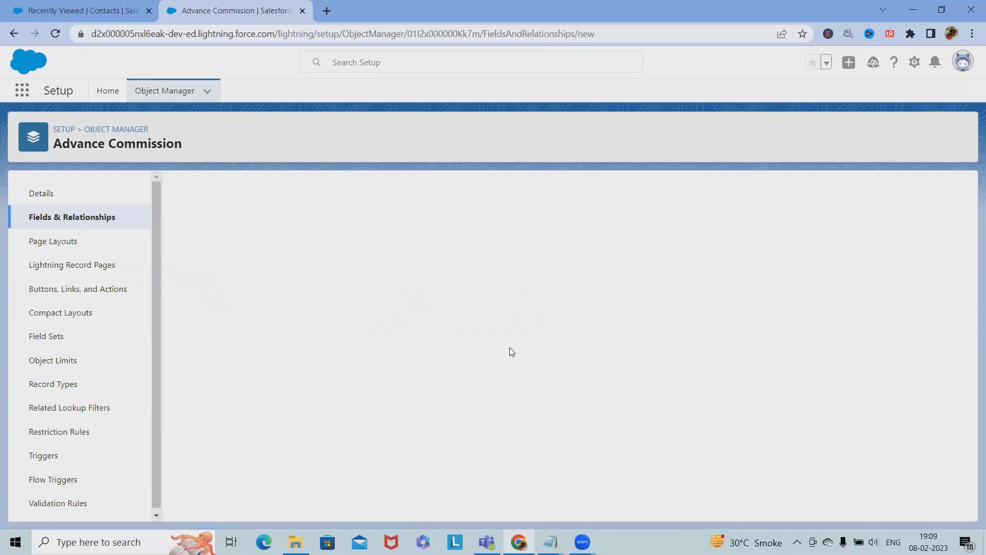
{"action": "scroll", "coordinate": [242, 248], "scroll_direction": "down", "scroll_amount": 3}
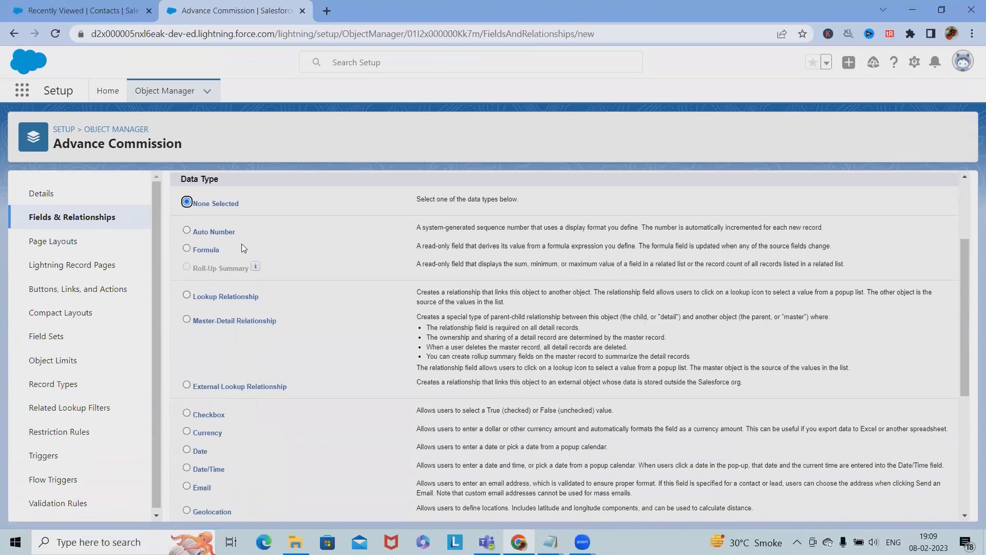
{"action": "scroll", "coordinate": [250, 445], "scroll_direction": "up", "scroll_amount": 1}
{"action": "scroll", "coordinate": [250, 445], "scroll_direction": "down", "scroll_amount": 3}
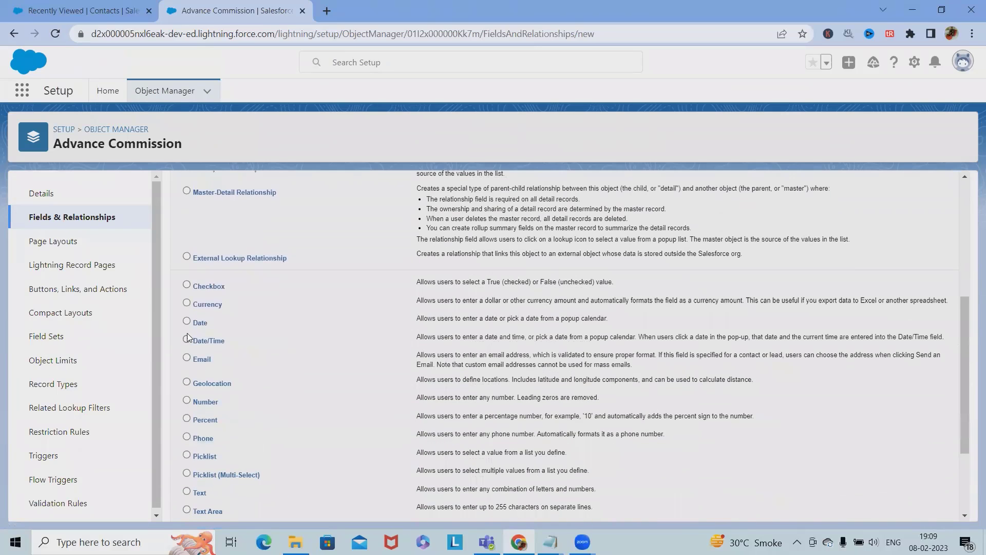
{"action": "scroll", "coordinate": [247, 366], "scroll_direction": "down", "scroll_amount": 3}
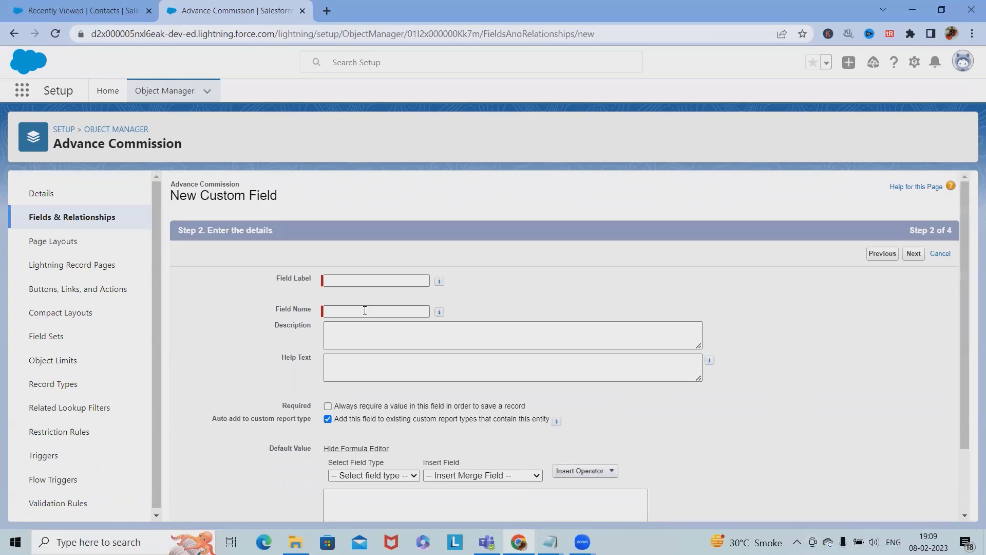
Step: Label the field Advance Commission Date, make it required, and exclude it from existing custom report types
{"action": "left_click", "coordinate": [366, 282]}
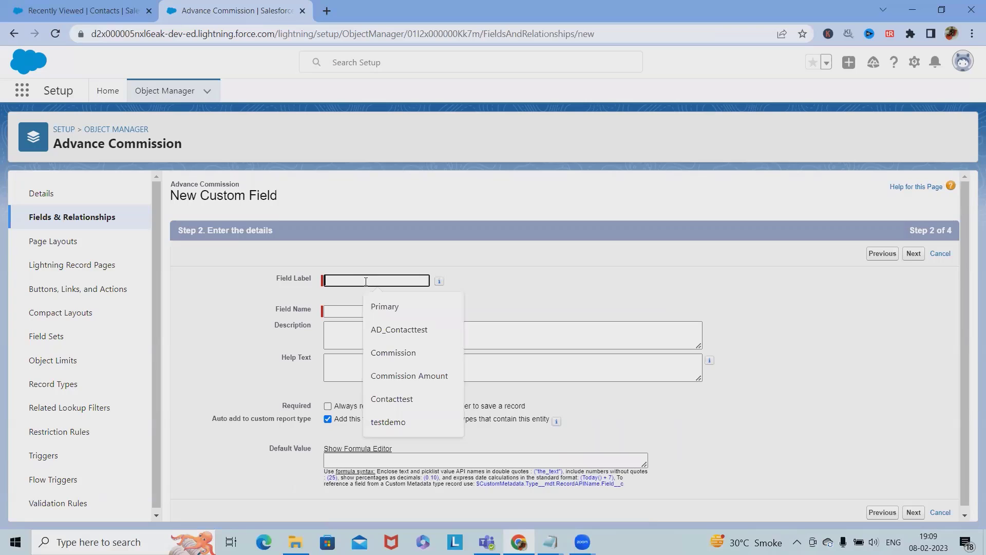
{"action": "type", "text": "Advan"}
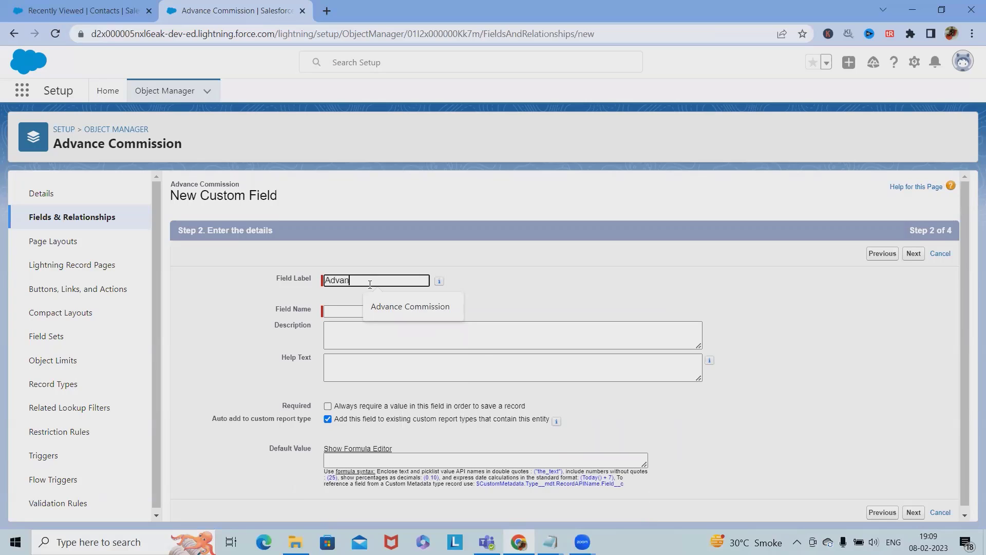
{"action": "type", "text": "ce Commission Date"}
{"action": "left_click", "coordinate": [360, 311]}
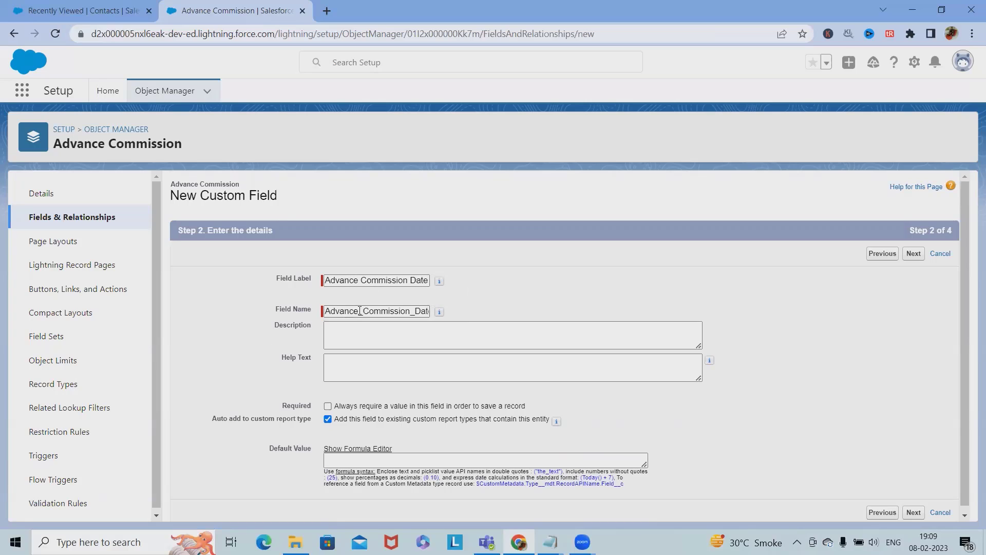
{"action": "scroll", "coordinate": [402, 427], "scroll_direction": "down", "scroll_amount": 1}
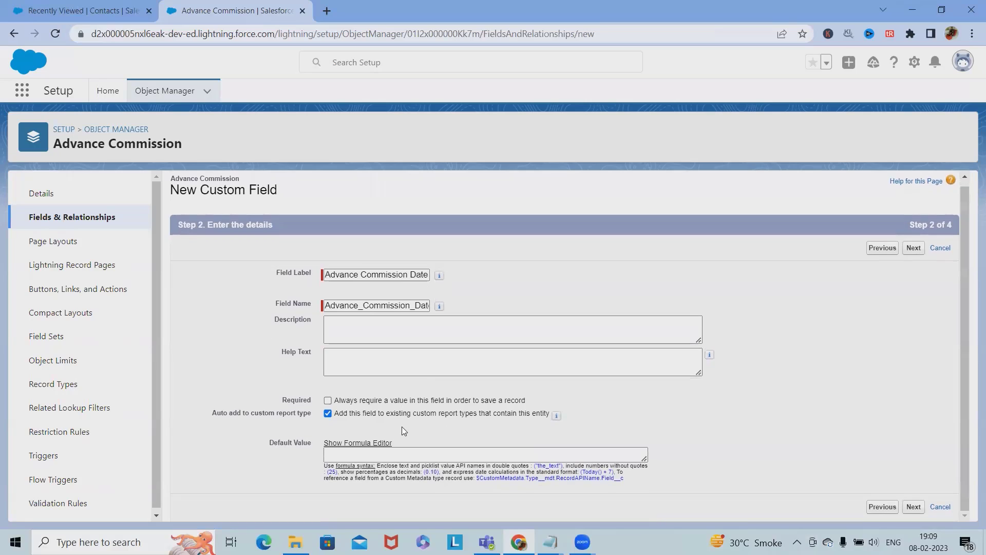
{"action": "left_click", "coordinate": [329, 414]}
{"action": "left_click", "coordinate": [355, 337]}
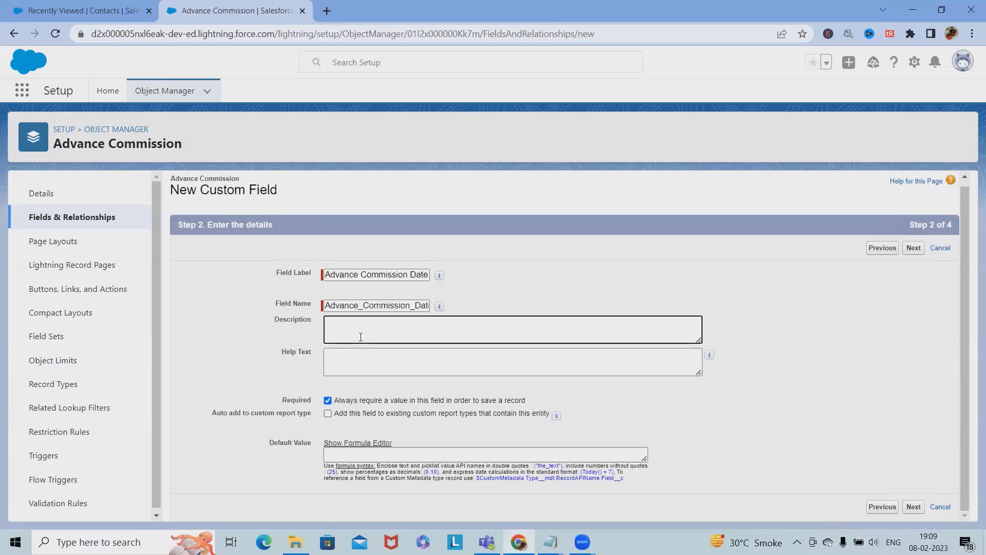
Step: Accept the default field-level security, add the date field to the Advance Commission Layout, and save it
{"action": "left_click", "coordinate": [914, 506]}
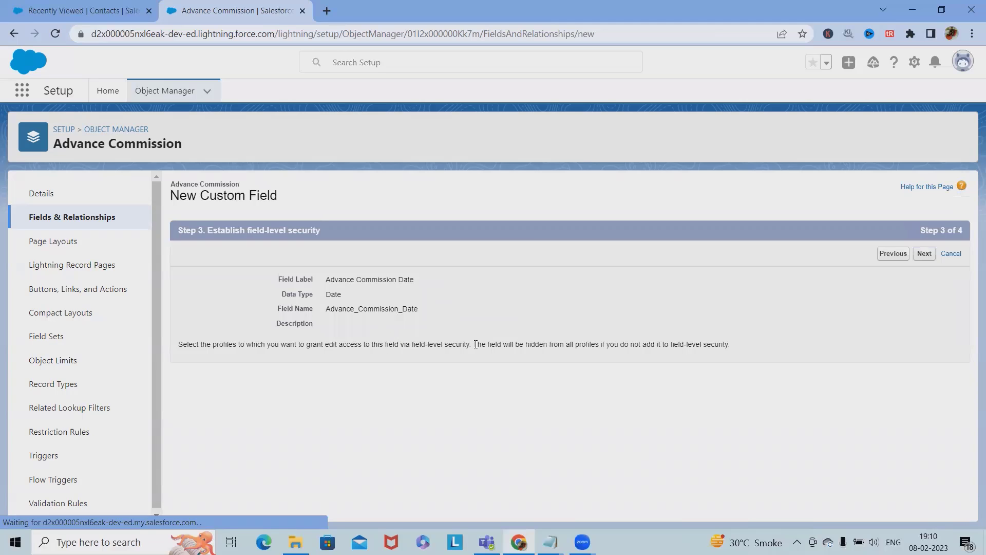
{"action": "left_click", "coordinate": [922, 254]}
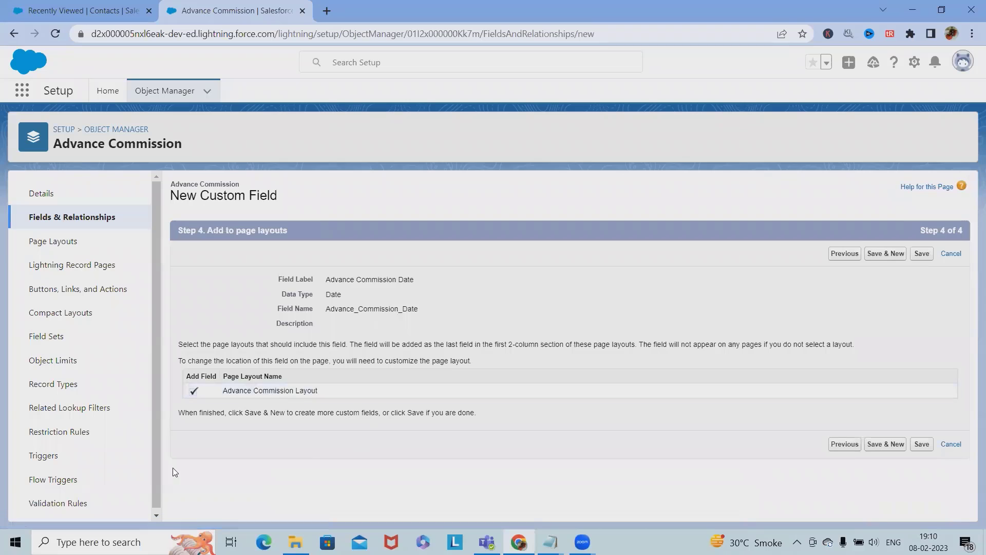
{"action": "left_click", "coordinate": [922, 255]}
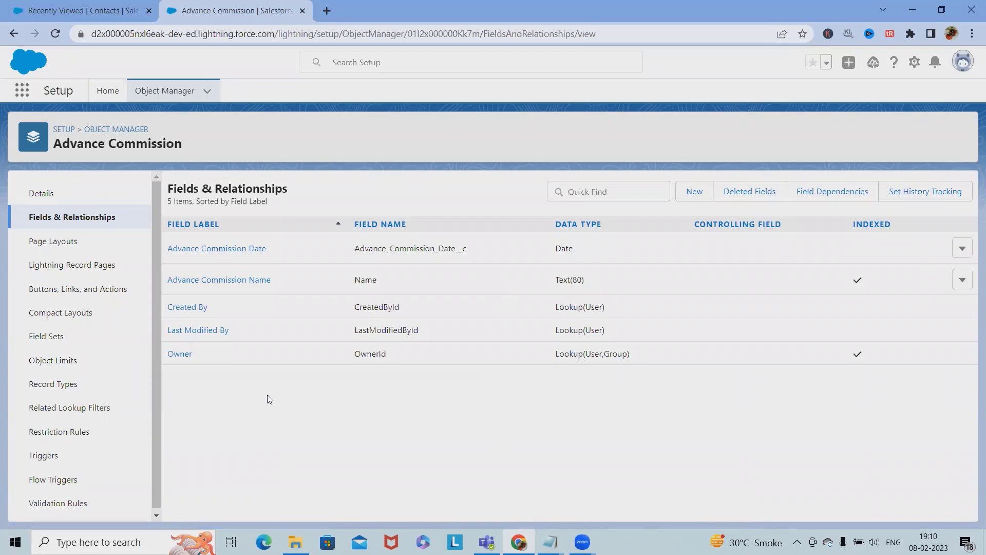
Step: Start another custom field on the Advance Commission object with Number as its data type and proceed to its details
{"action": "left_click", "coordinate": [694, 193]}
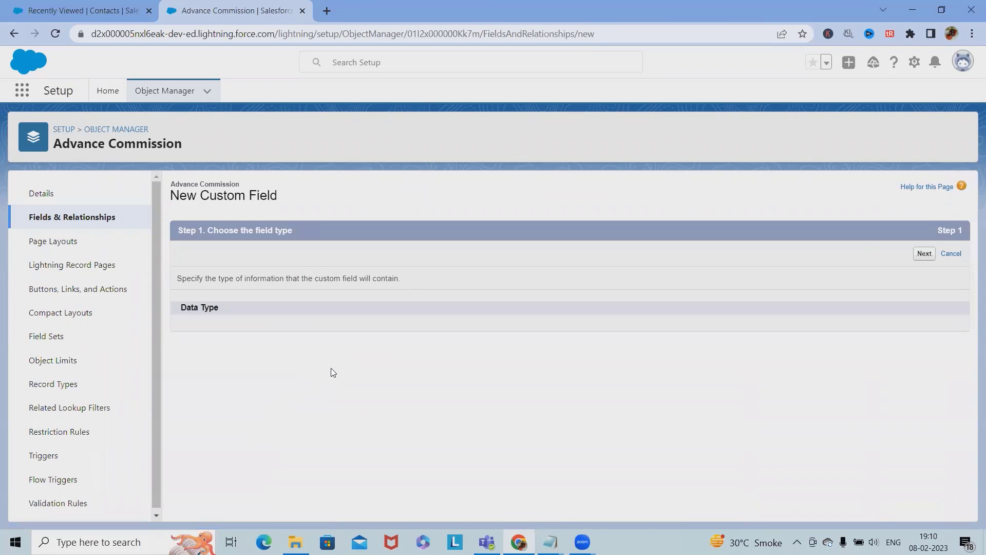
{"action": "scroll", "coordinate": [235, 430], "scroll_direction": "down", "scroll_amount": 3}
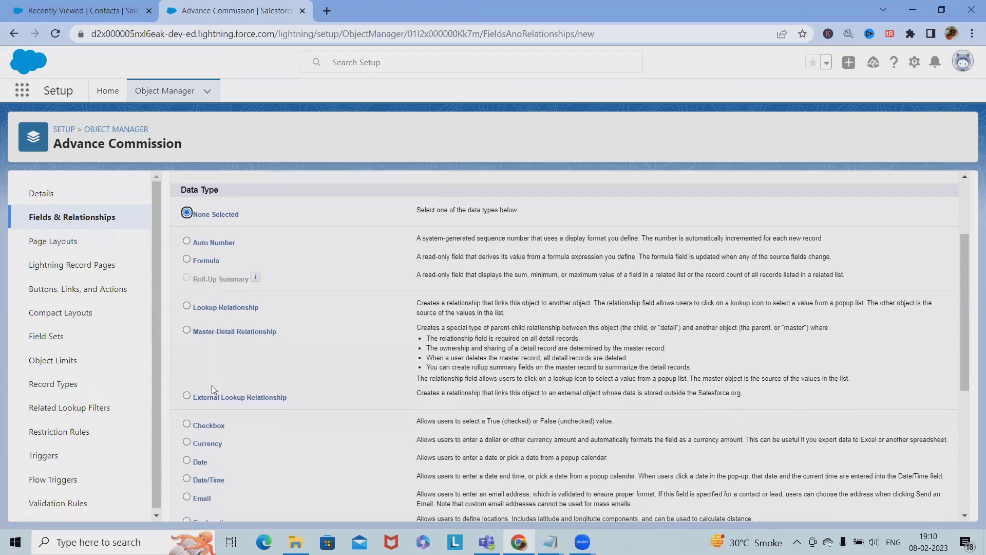
{"action": "scroll", "coordinate": [216, 452], "scroll_direction": "down", "scroll_amount": 3}
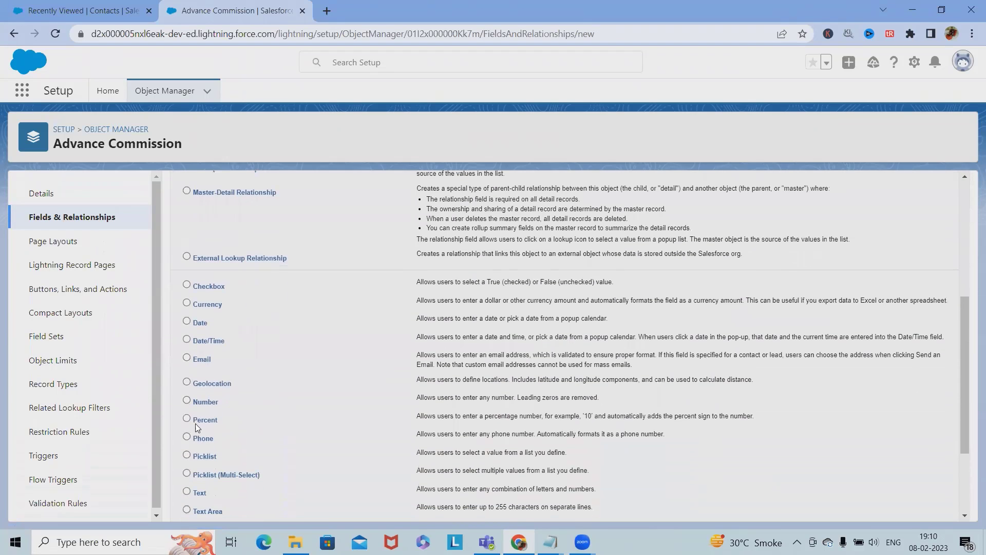
{"action": "scroll", "coordinate": [210, 385], "scroll_direction": "up", "scroll_amount": 4}
{"action": "scroll", "coordinate": [209, 385], "scroll_direction": "down", "scroll_amount": 5}
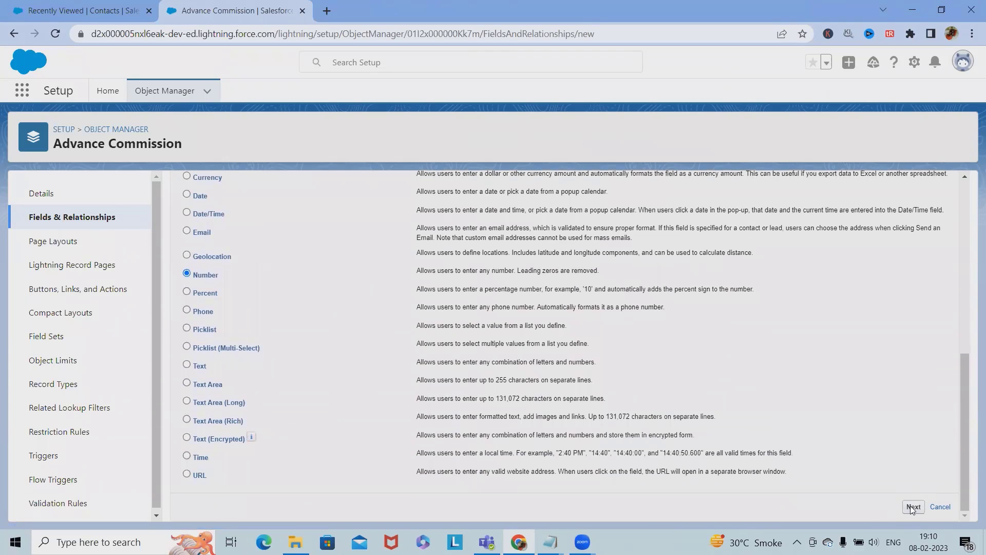
{"action": "left_click", "coordinate": [911, 507]}
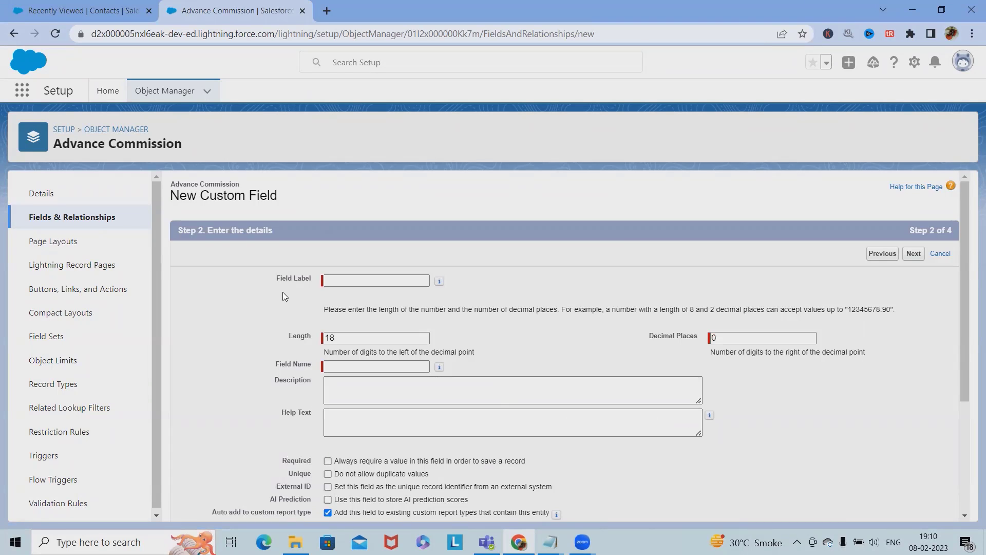
Step: Label the new number field Advance Commission Amount and fill in its matching field name
{"action": "left_click", "coordinate": [361, 282]}
{"action": "type", "text": "Advance C"}
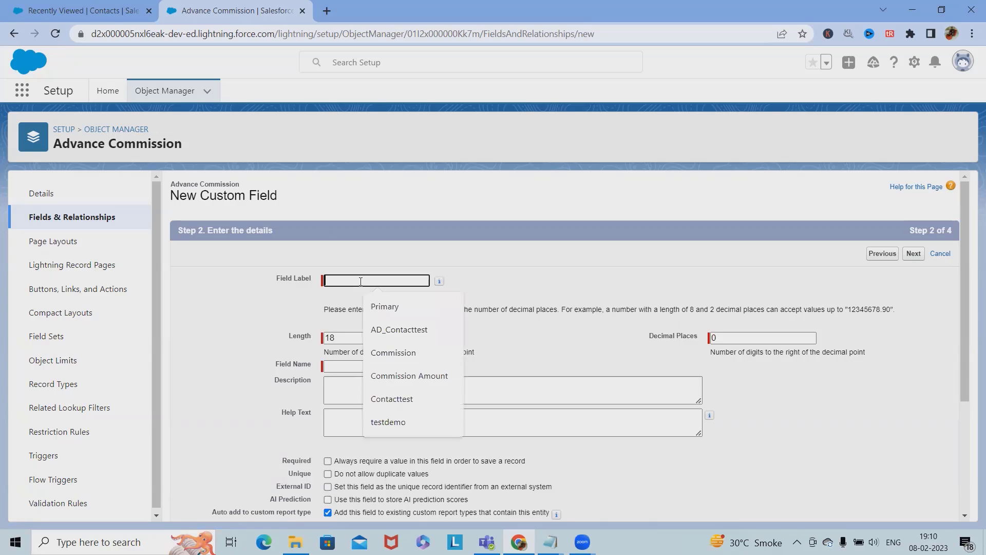
{"action": "type", "text": "omm"}
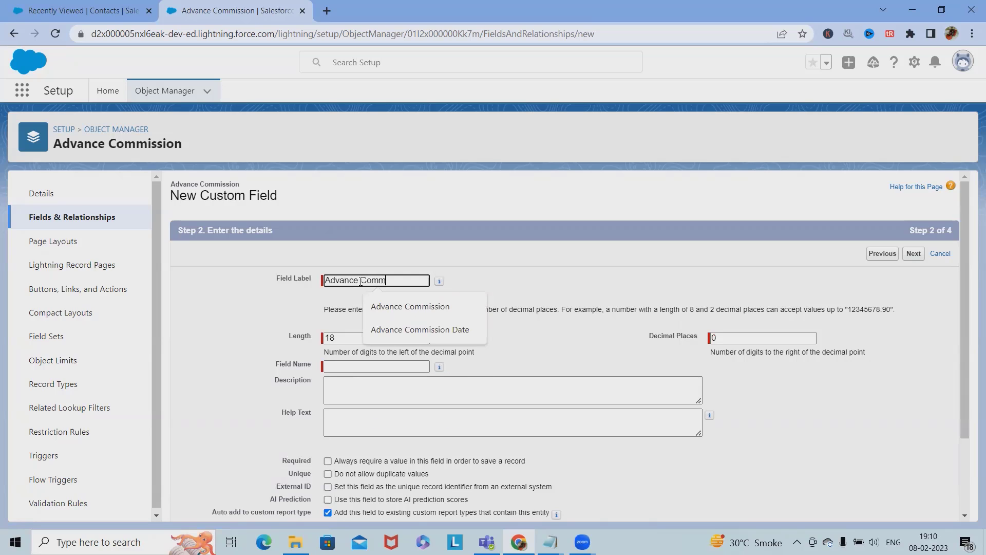
{"action": "type", "text": "ission Amount"}
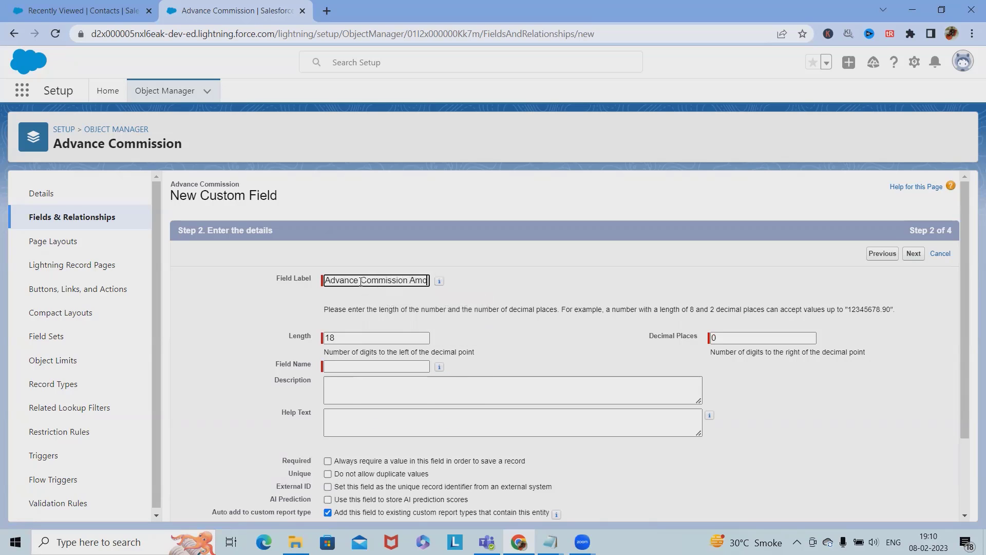
{"action": "key", "text": "Tab"}
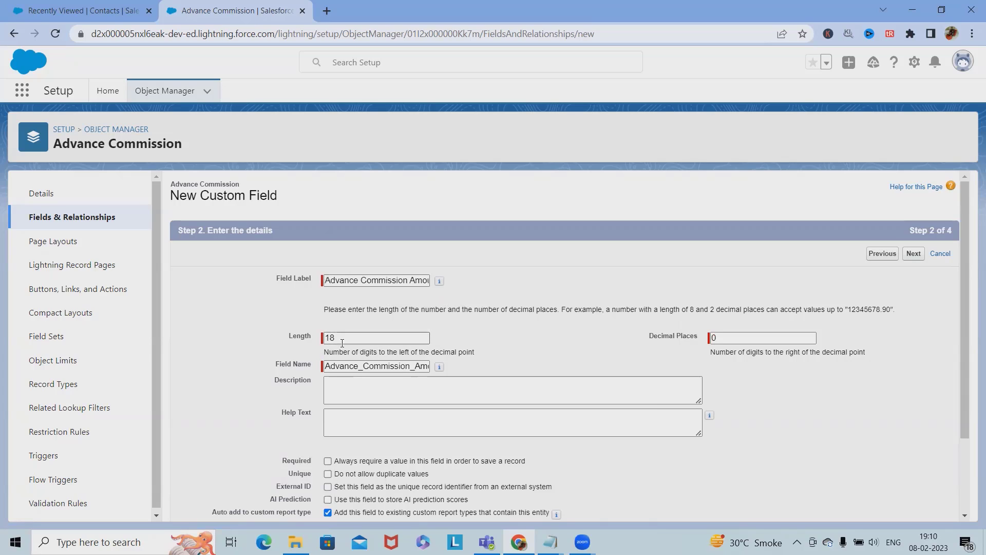
Step: Make the Advance Commission Amount field required, keep the default field-level security, and save it
{"action": "left_click", "coordinate": [720, 337]}
{"action": "scroll", "coordinate": [339, 421], "scroll_direction": "down", "scroll_amount": 2}
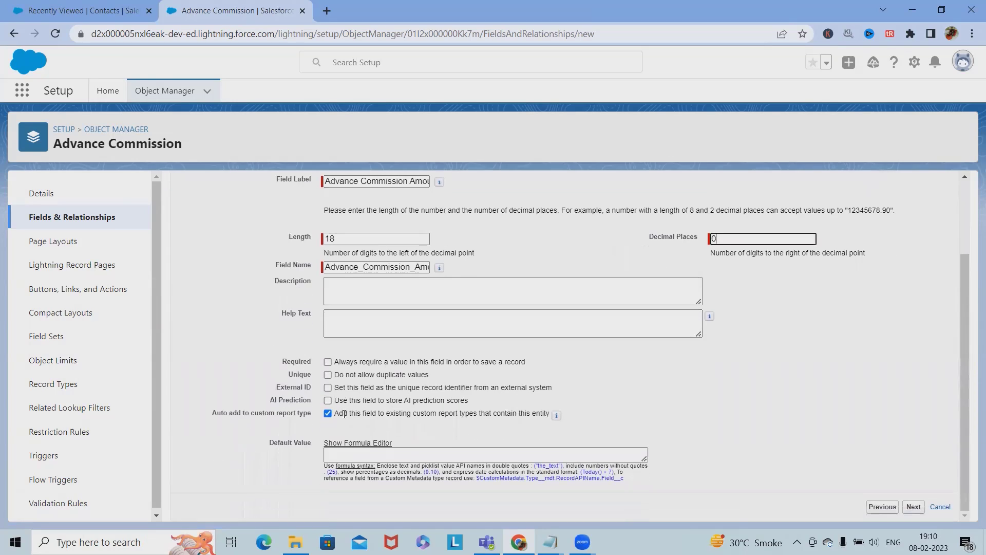
{"action": "left_click", "coordinate": [334, 363]}
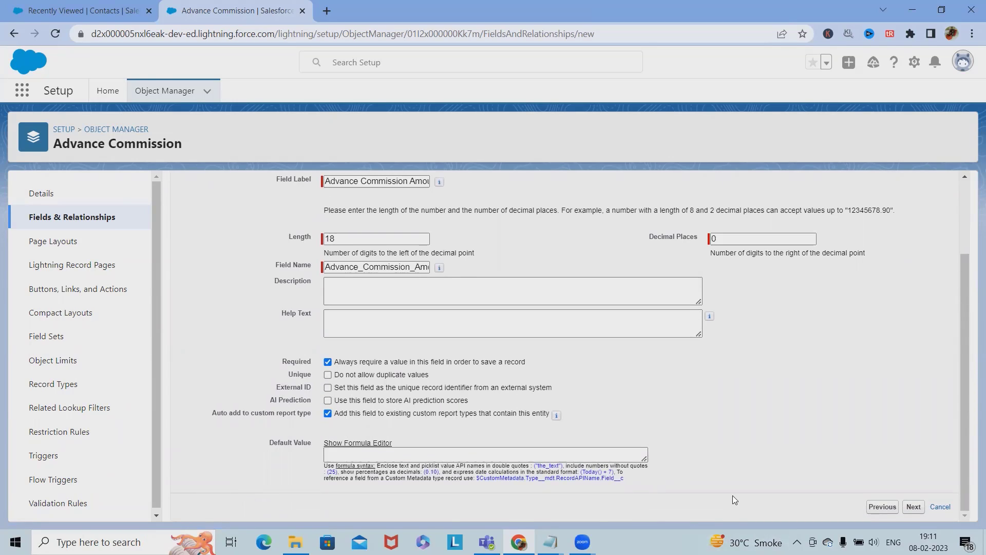
{"action": "left_click", "coordinate": [914, 507]}
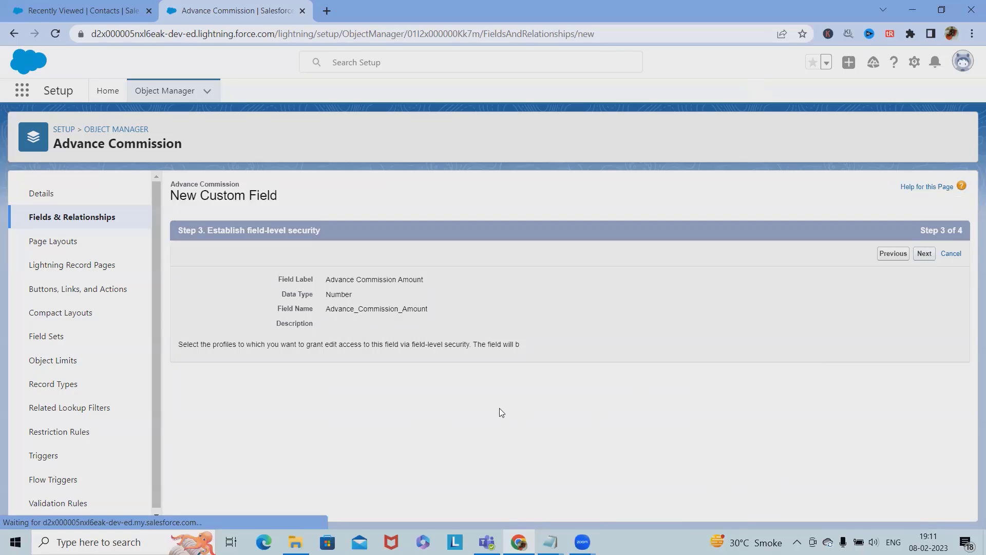
{"action": "left_click", "coordinate": [921, 444]}
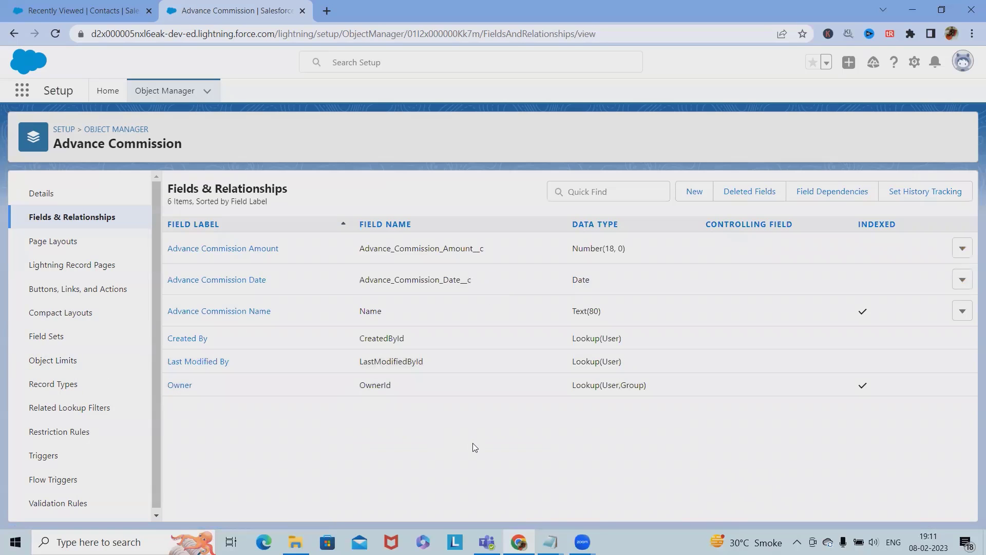
Step: Switch to the Notepad requirements and reread the item about showing a contact's total commission
{"action": "left_click", "coordinate": [695, 191]}
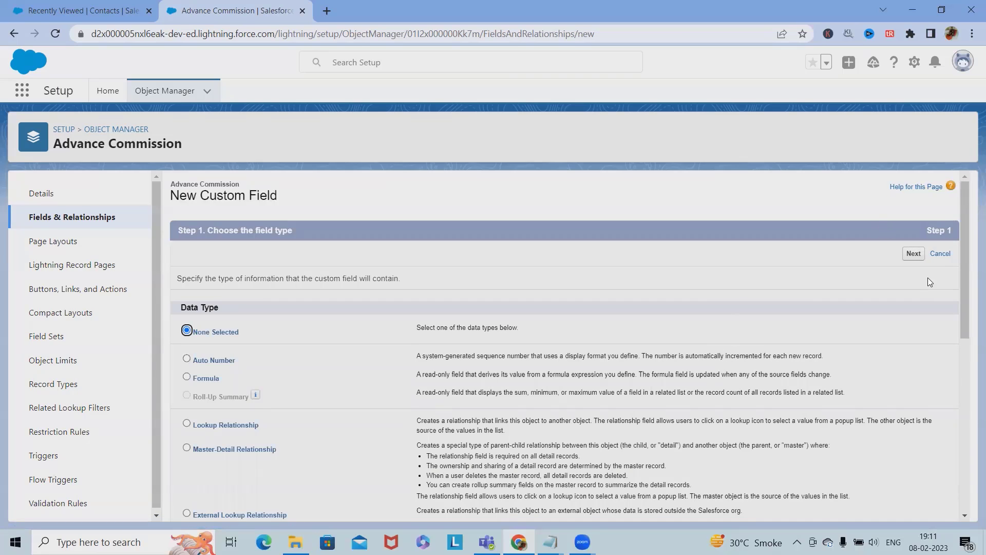
{"action": "left_click", "coordinate": [944, 257]}
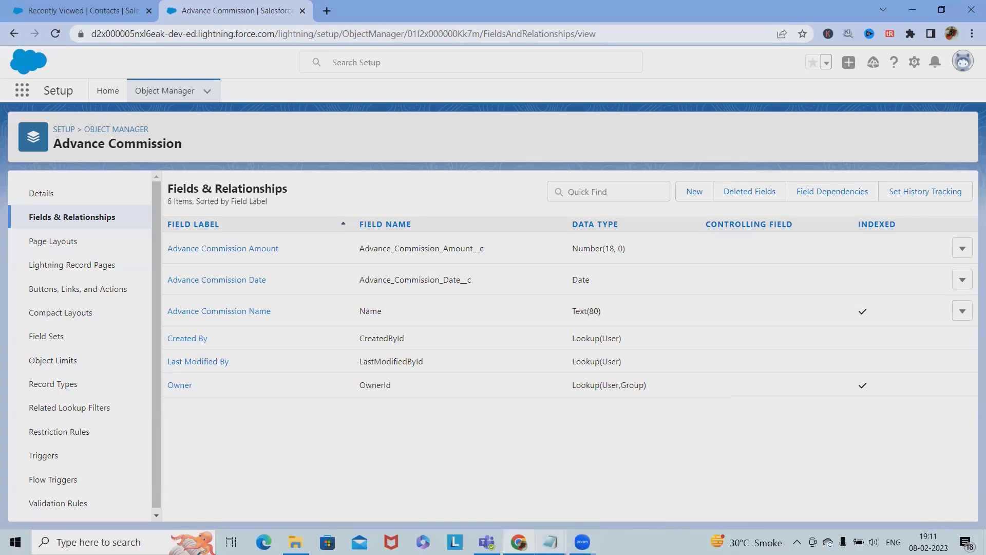
{"action": "mouse_move", "coordinate": [551, 542]}
{"action": "left_click", "coordinate": [633, 503]}
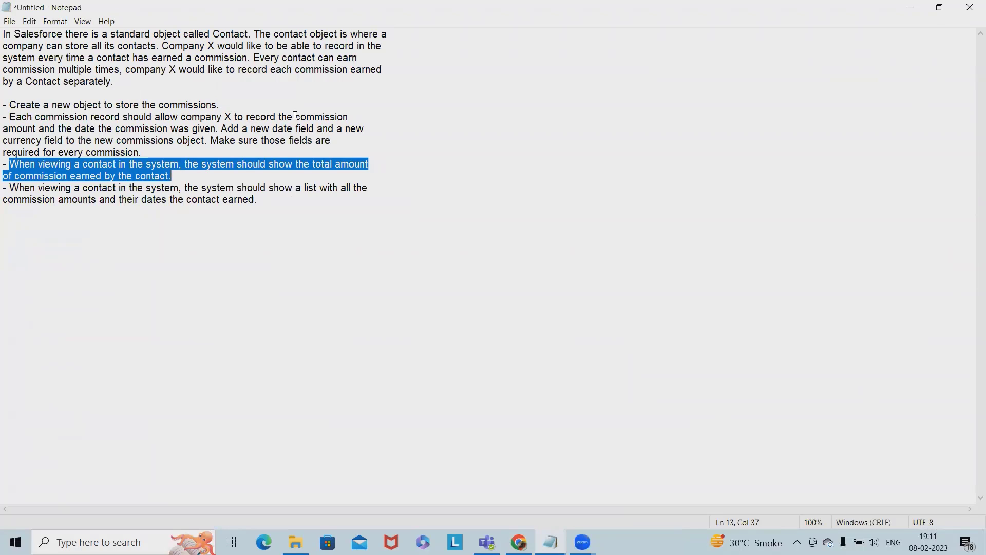
{"action": "left_click", "coordinate": [40, 172]}
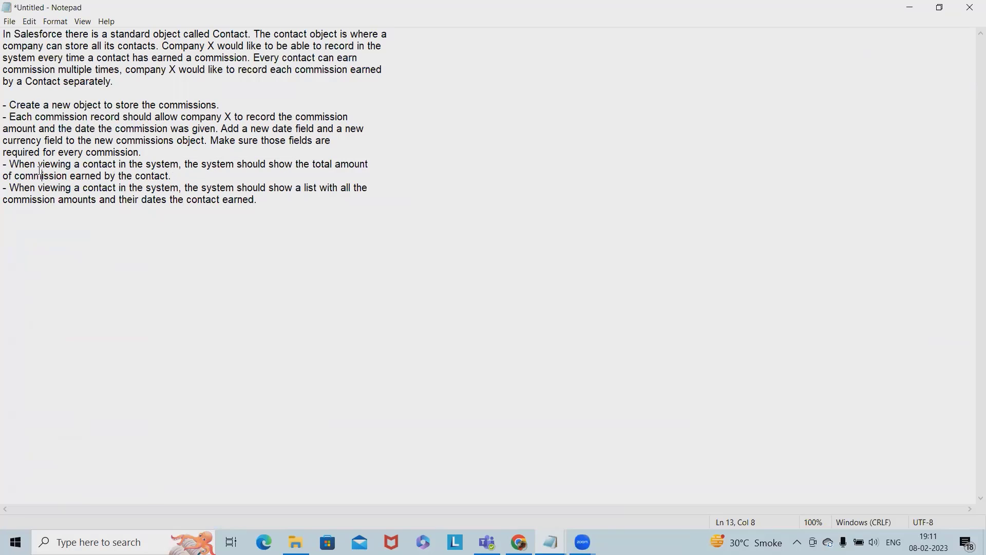
{"action": "double_click", "coordinate": [40, 173]}
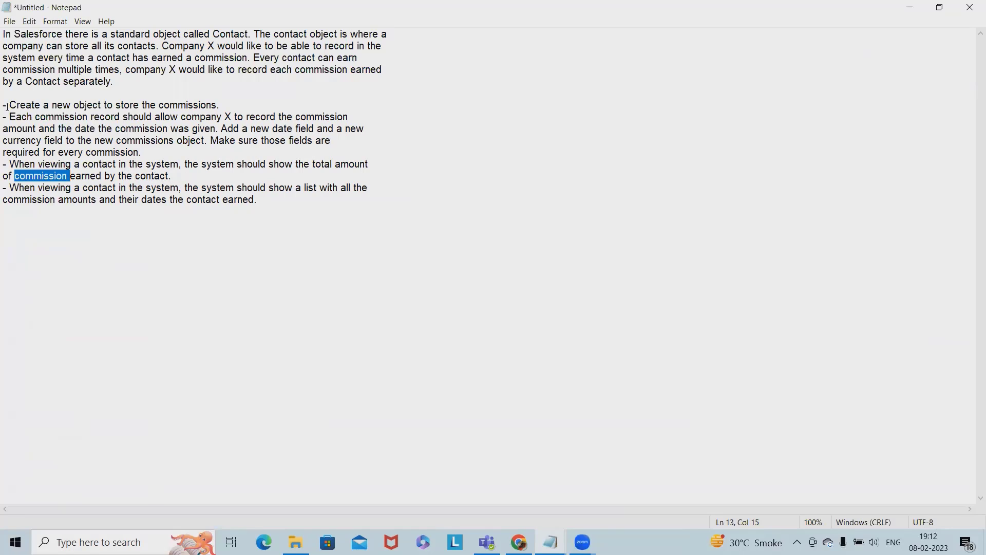
{"action": "key", "text": "alt+Tab"}
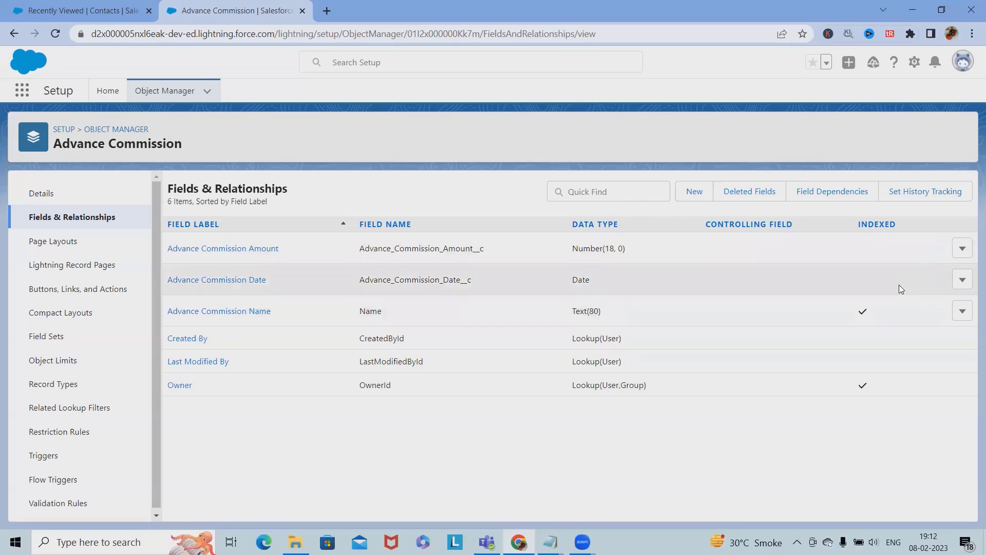
Step: Start another custom field on the Advance Commission object and look through the available data types
{"action": "left_click", "coordinate": [697, 194]}
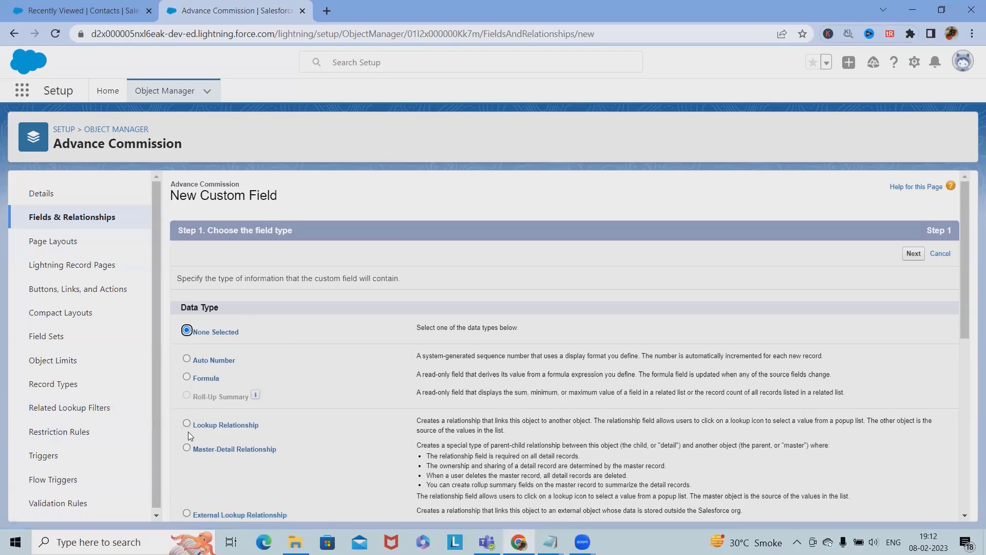
{"action": "scroll", "coordinate": [195, 430], "scroll_direction": "down", "scroll_amount": 3}
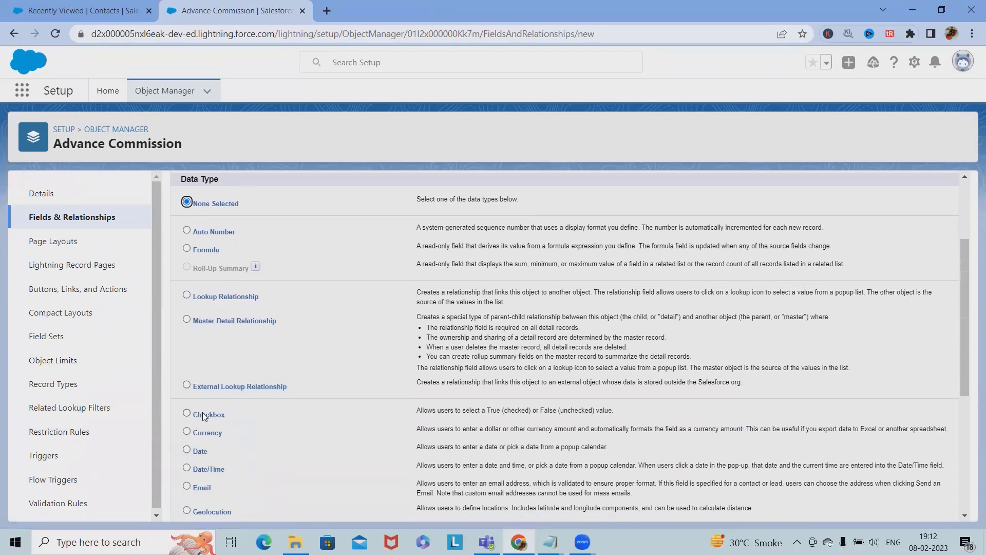
{"action": "scroll", "coordinate": [203, 429], "scroll_direction": "down", "scroll_amount": 5}
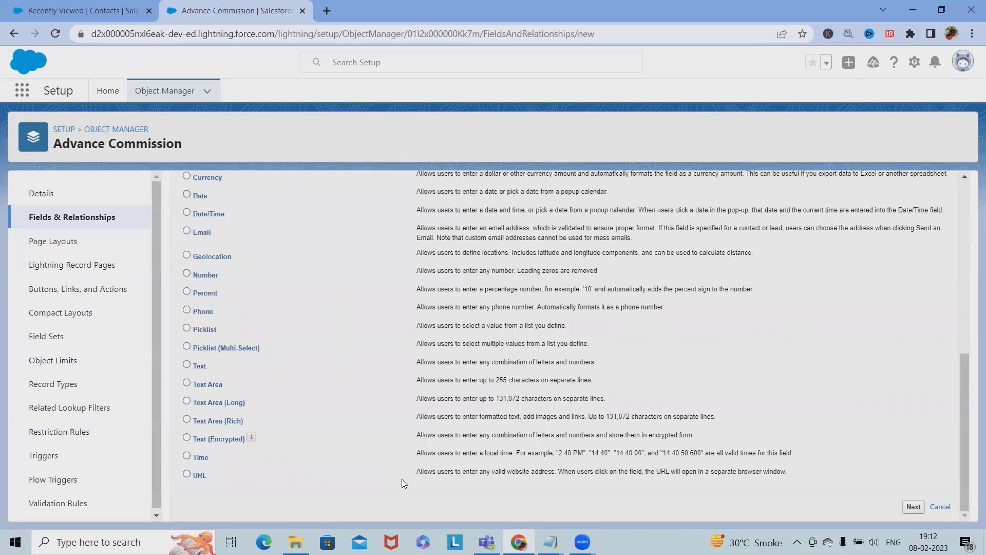
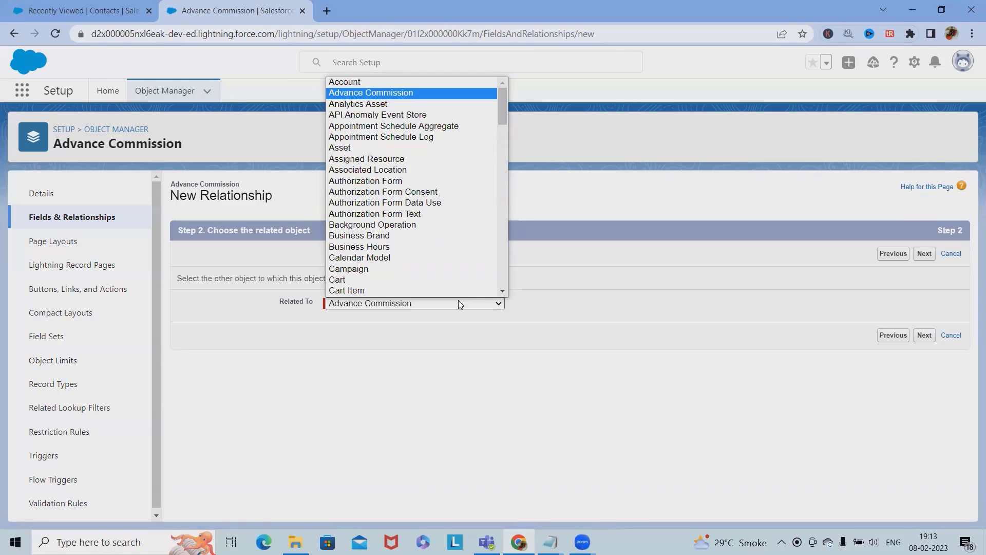
Step: Set the related object of the new relationship field to Contact
{"action": "key", "text": "c"}
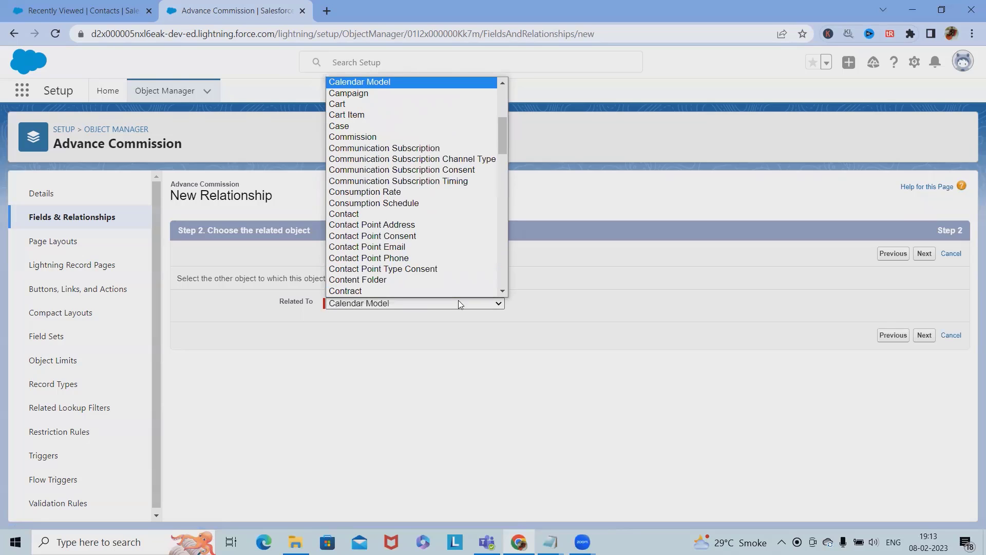
{"action": "scroll", "coordinate": [401, 284], "scroll_direction": "down", "scroll_amount": 1}
{"action": "left_click", "coordinate": [381, 268]}
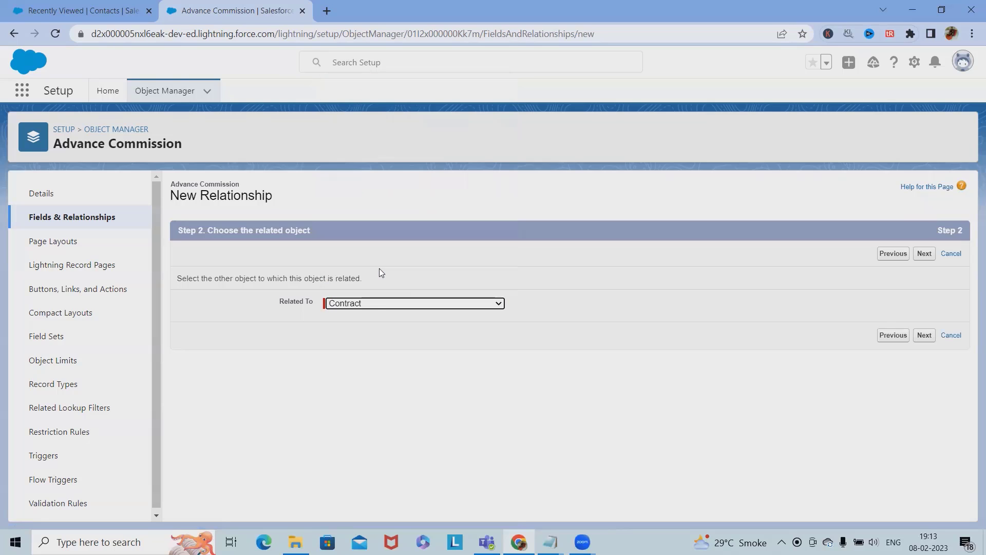
{"action": "left_click", "coordinate": [374, 304]}
{"action": "scroll", "coordinate": [375, 247], "scroll_direction": "down", "scroll_amount": 1}
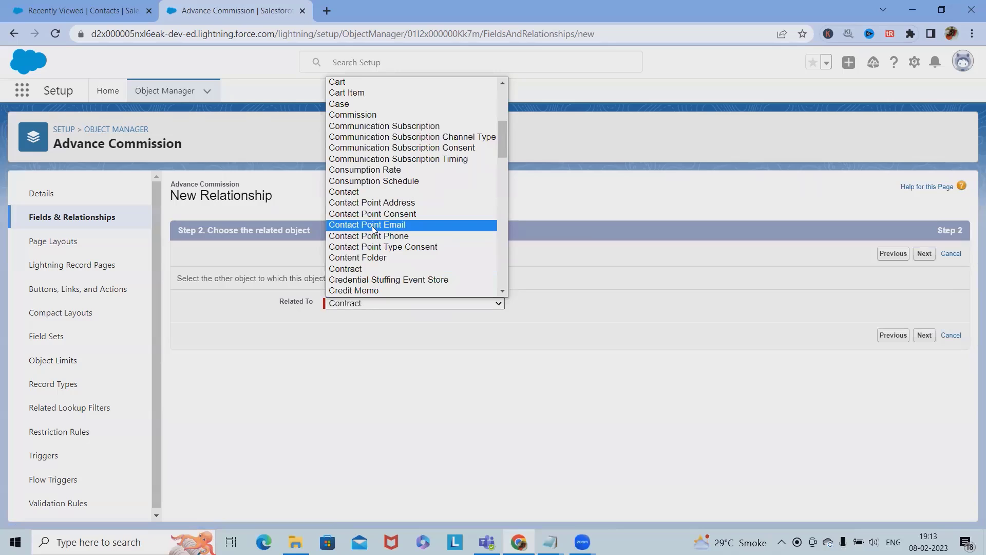
{"action": "left_click", "coordinate": [378, 193]}
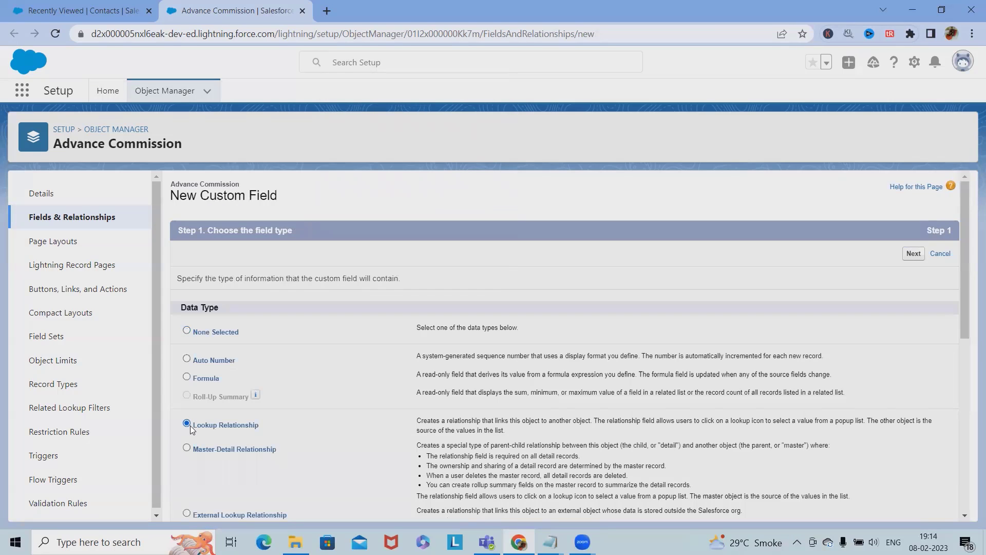
Step: Continue with a Lookup Relationship field, relate it to Advance Commission, and proceed to its label and name
{"action": "left_click", "coordinate": [913, 254]}
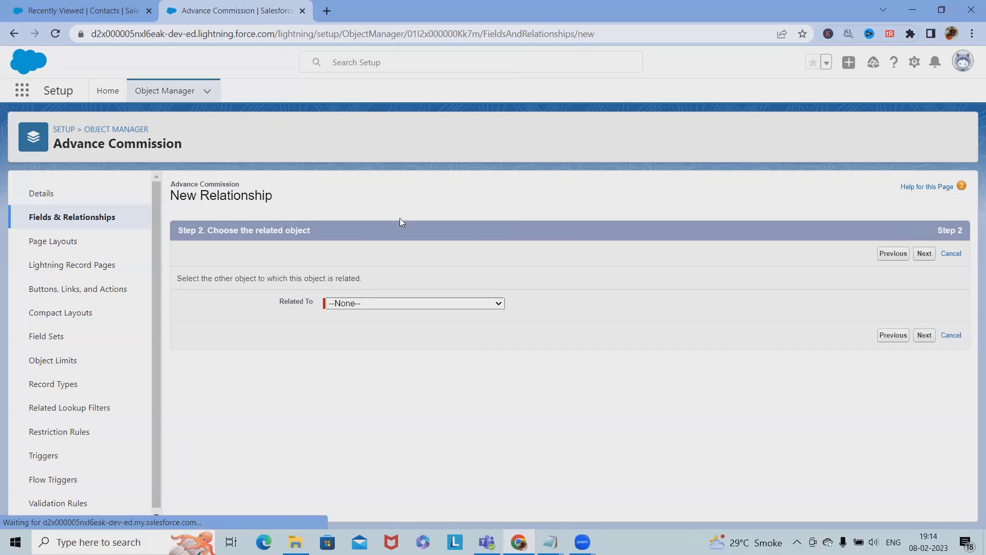
{"action": "left_click_drag", "start_coordinate": [424, 297], "coordinate": [457, 307]}
{"action": "left_click", "coordinate": [459, 306]}
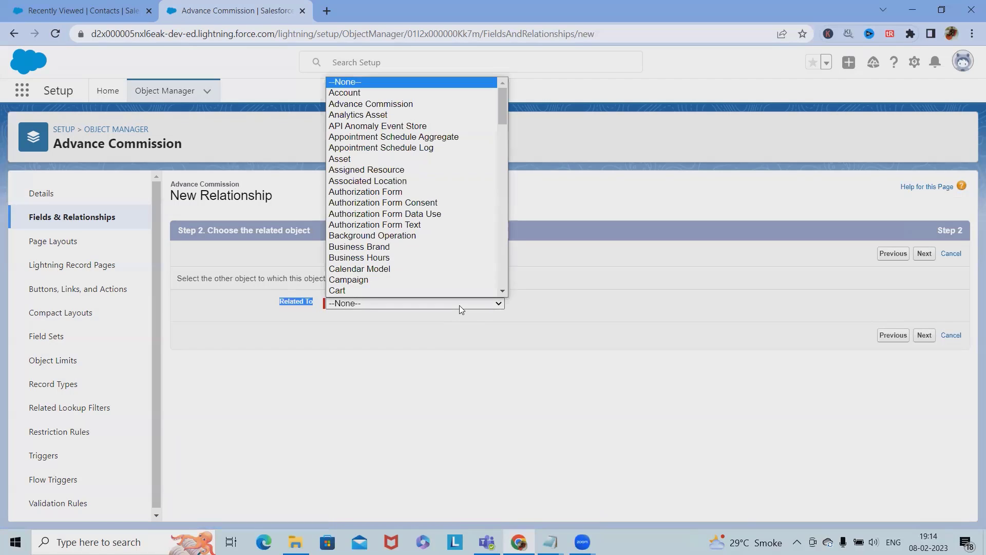
{"action": "left_click", "coordinate": [376, 104]}
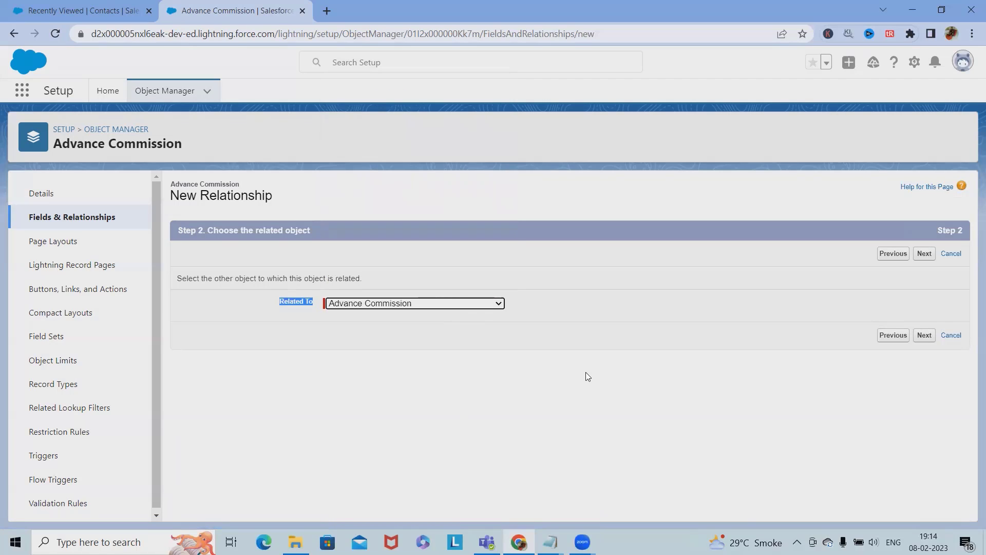
{"action": "left_click", "coordinate": [924, 335]}
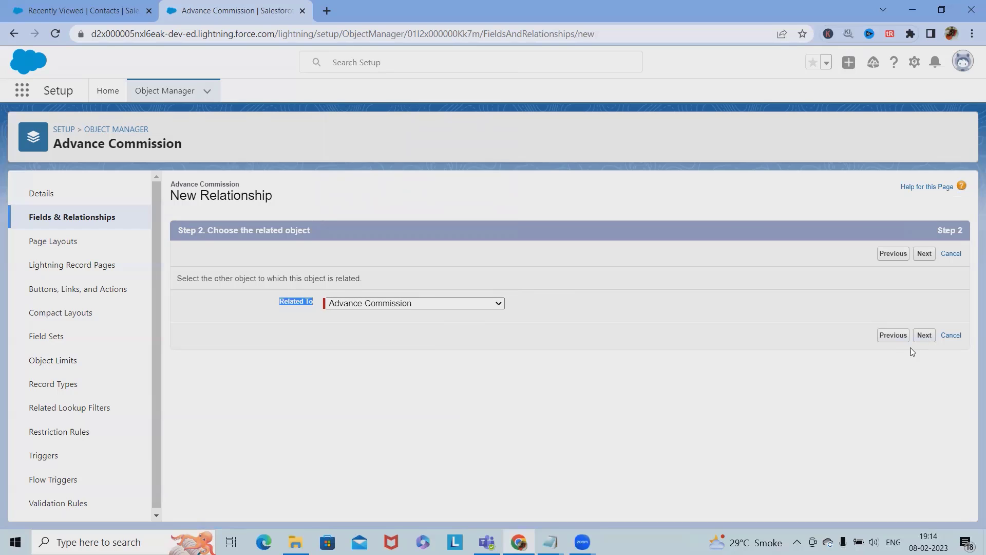
{"action": "left_click", "coordinate": [378, 310]}
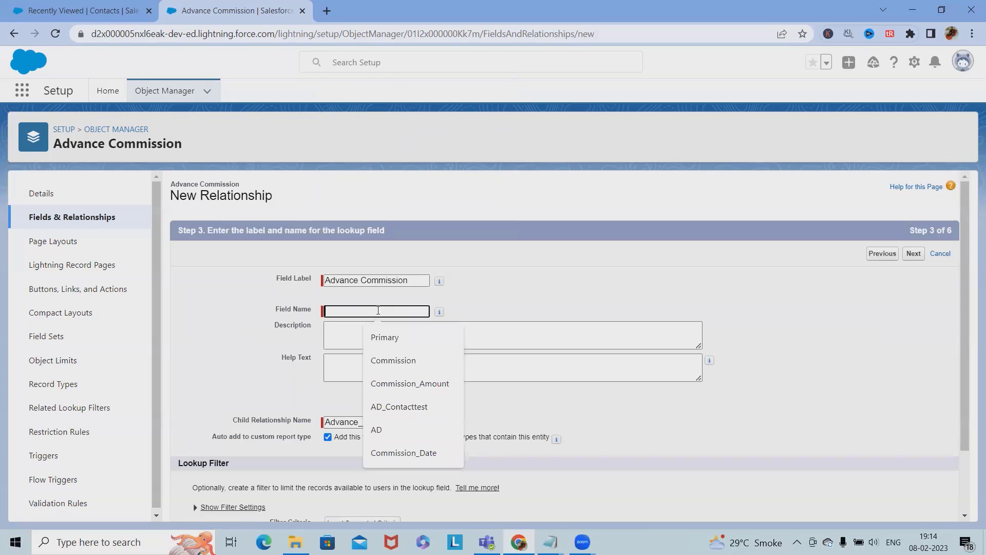
{"action": "type", "text": "Contact"}
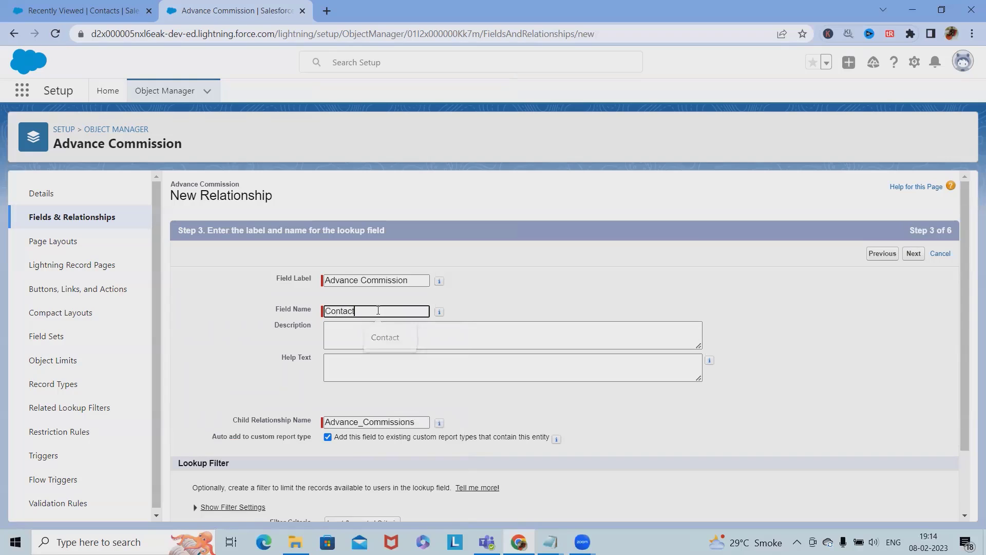
{"action": "key", "text": "BackSpace"}
{"action": "key", "text": "BackSpace"}
{"action": "key", "text": "BackSpace"}
{"action": "key", "text": "BackSpace"}
{"action": "key", "text": "BackSpace"}
{"action": "key", "text": "BackSpace"}
{"action": "key", "text": "BackSpace"}
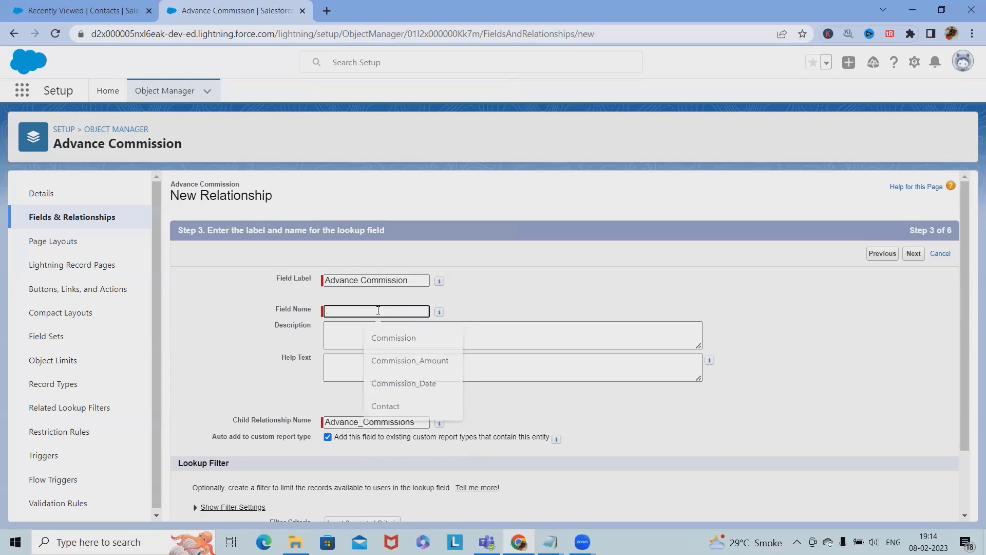
Step: Set the lookup's field name to Advance_Commission and accept the default field-level security
{"action": "left_click", "coordinate": [379, 310]}
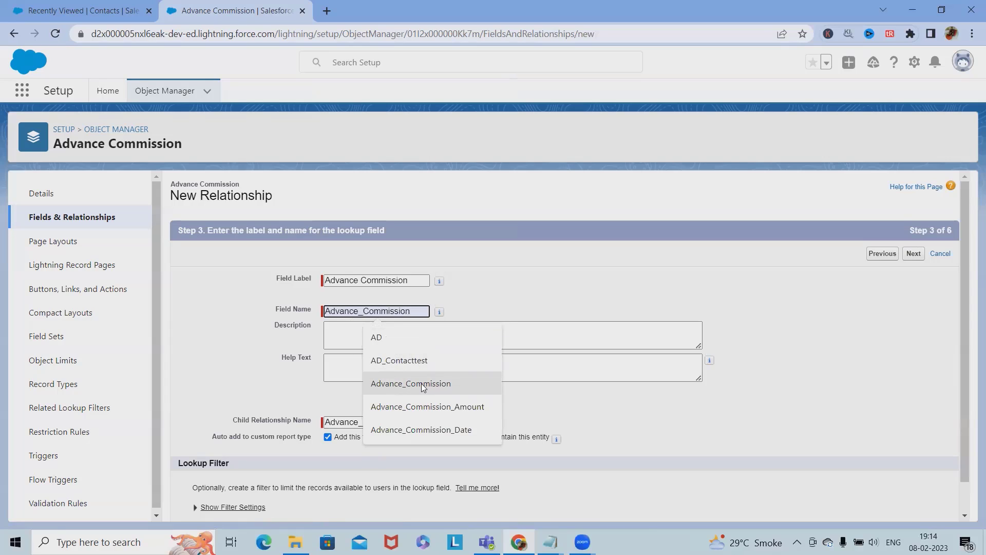
{"action": "left_click", "coordinate": [421, 384]}
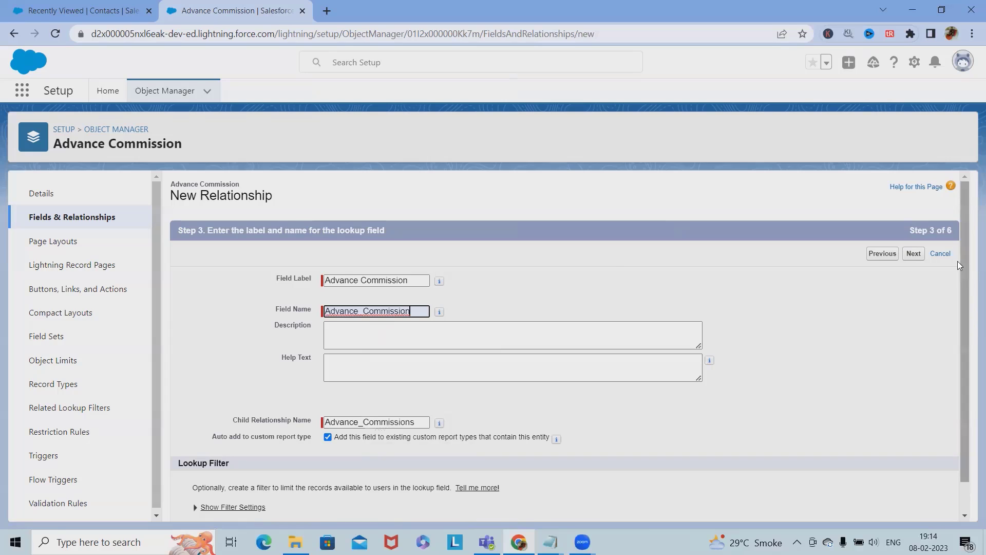
{"action": "scroll", "coordinate": [562, 490], "scroll_direction": "down", "scroll_amount": 1}
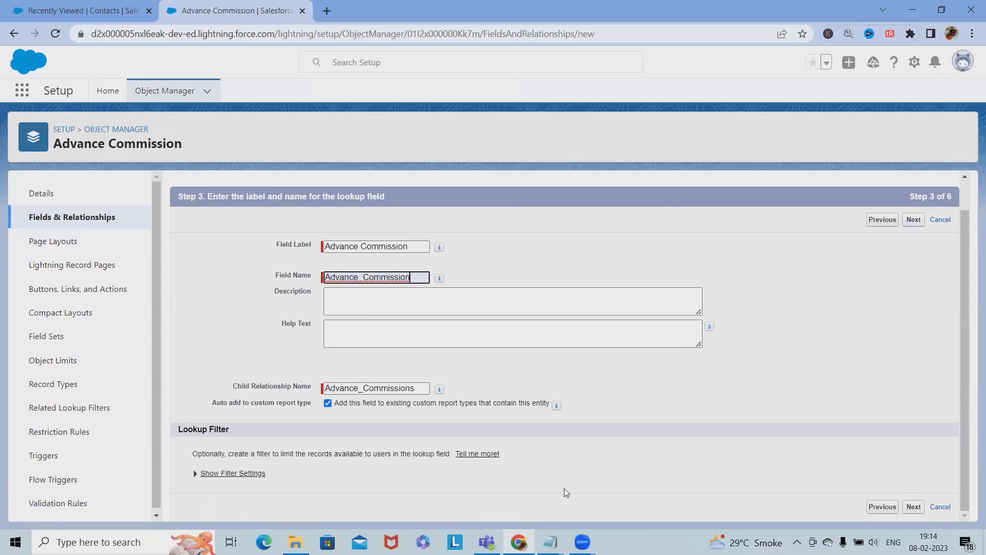
{"action": "left_click", "coordinate": [914, 220]}
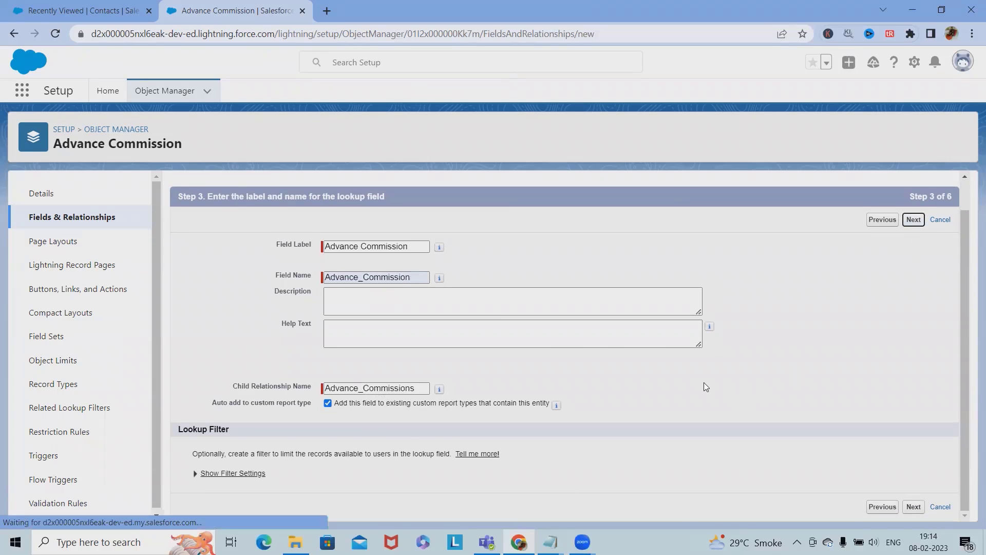
{"action": "scroll", "coordinate": [540, 417], "scroll_direction": "down", "scroll_amount": 1}
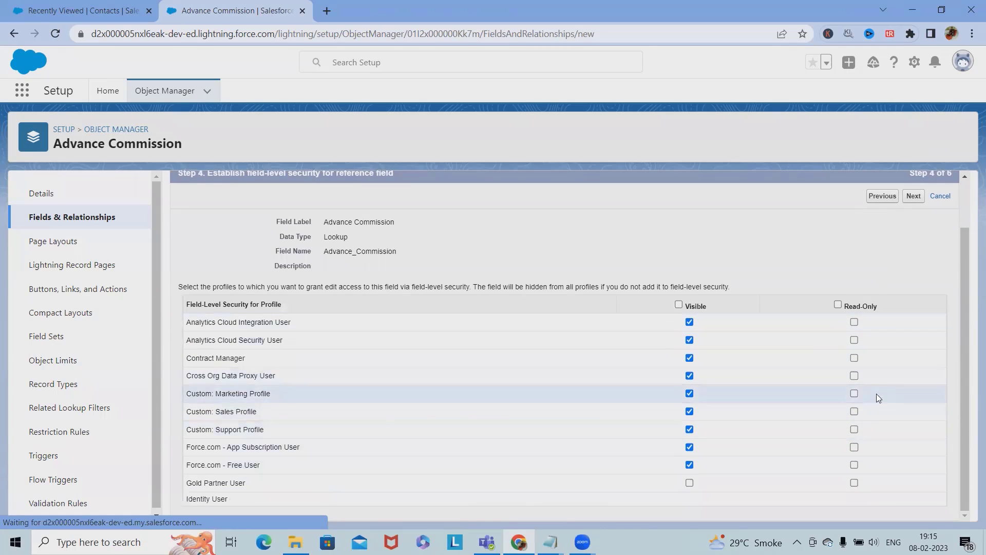
{"action": "scroll", "coordinate": [873, 328], "scroll_direction": "up", "scroll_amount": 1}
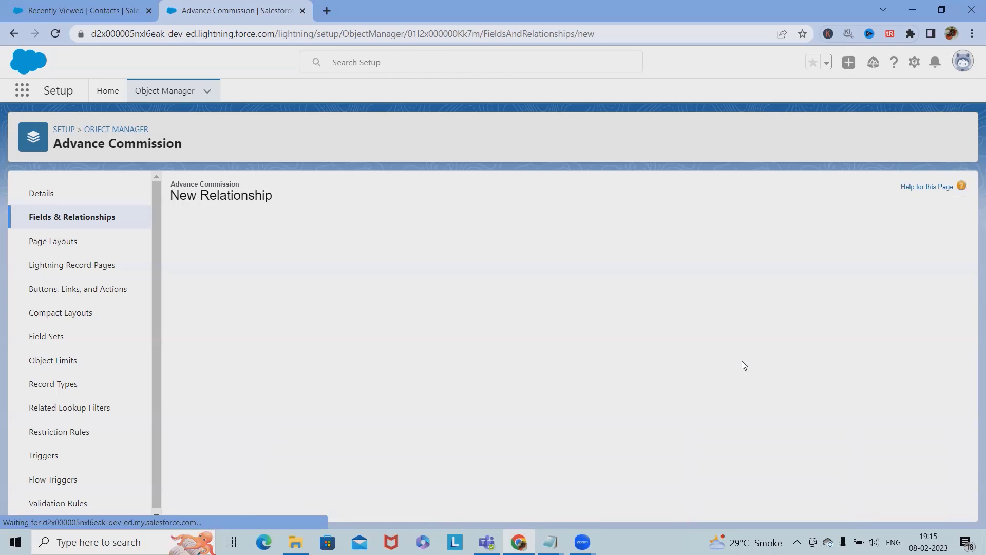
Step: Keep the default page layout and related list settings for the Advance Commission lookup and save the field
{"action": "left_click", "coordinate": [924, 429]}
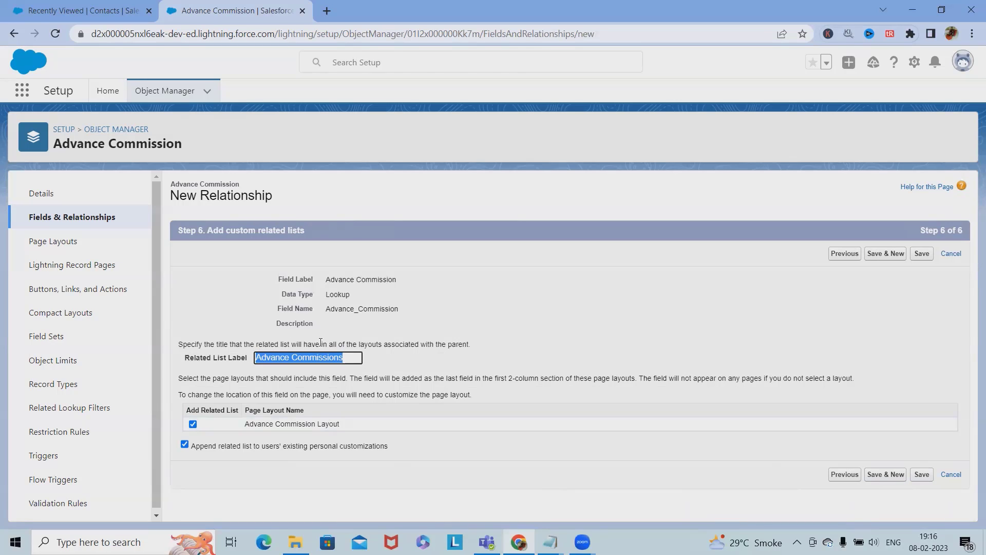
{"action": "left_click", "coordinate": [922, 474]}
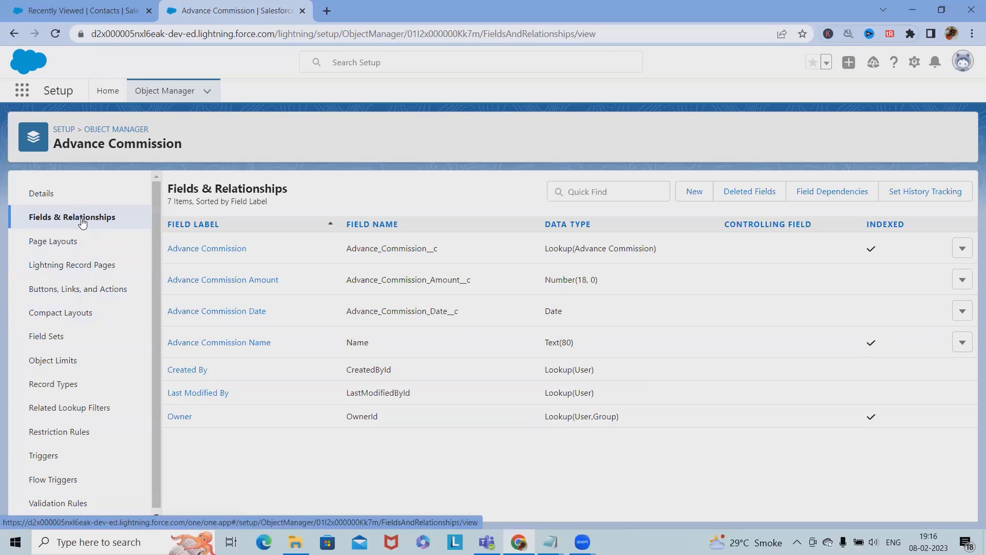
Step: Start another custom field on the Advance Commission object with the Formula data type
{"action": "left_click", "coordinate": [694, 197]}
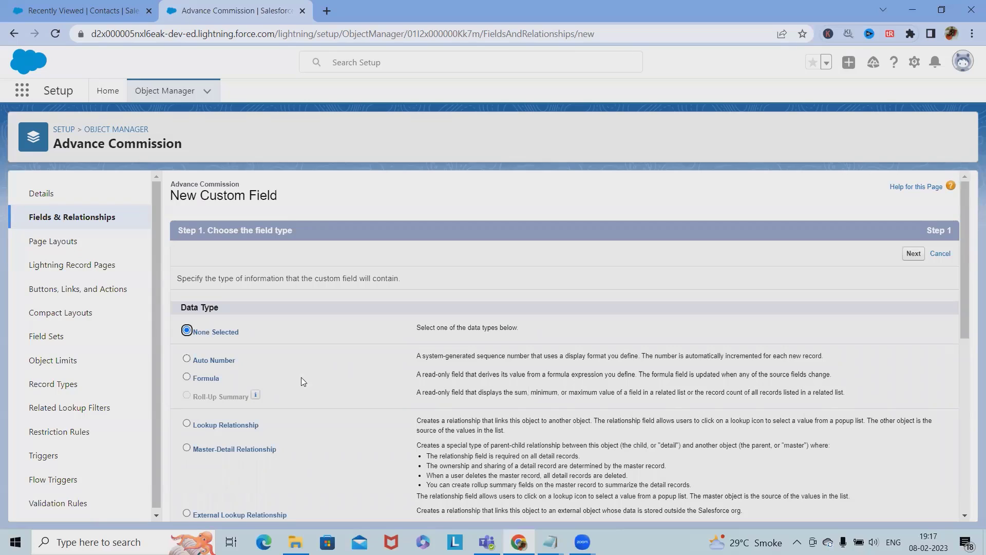
{"action": "left_click", "coordinate": [201, 380]}
{"action": "left_click", "coordinate": [908, 258]}
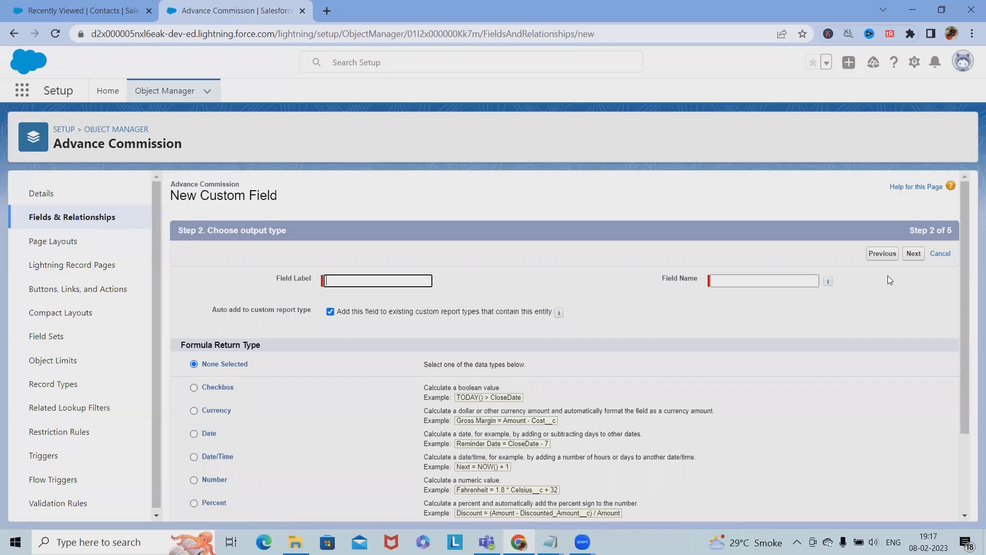
Step: Label the formula field Advance Commission, set its return type to Currency, and continue to the formula entry
{"action": "left_click", "coordinate": [385, 278]}
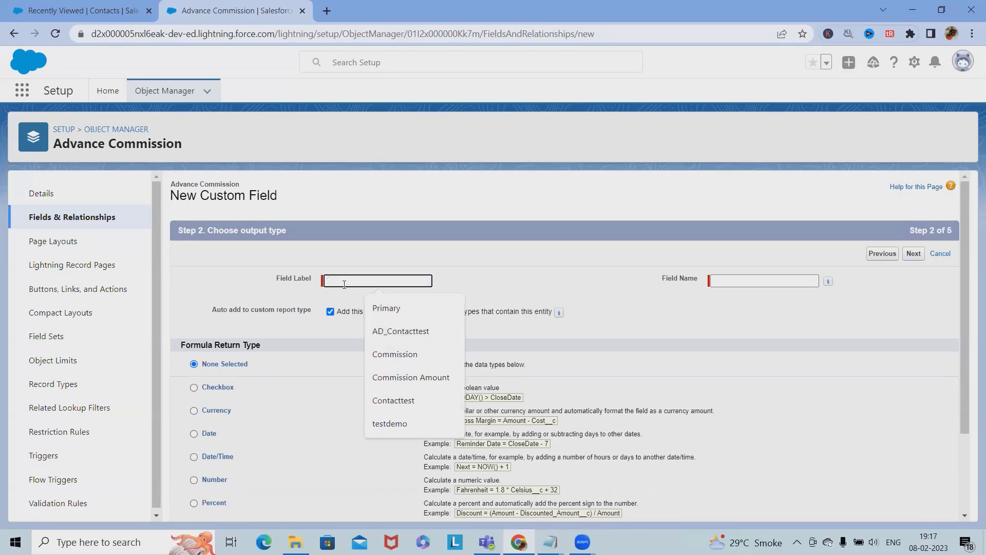
{"action": "type", "text": "ad"}
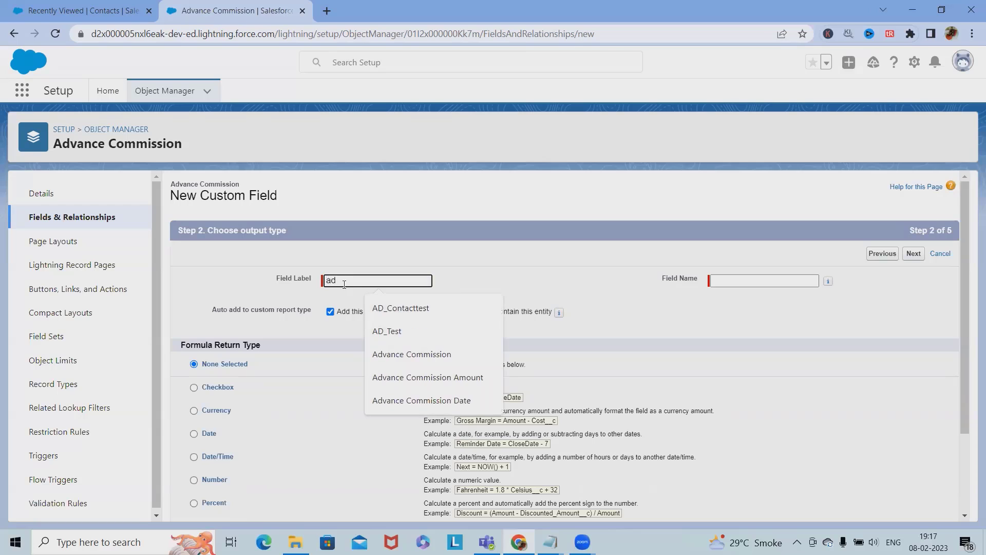
{"action": "left_click", "coordinate": [388, 354]}
{"action": "left_click", "coordinate": [784, 323]}
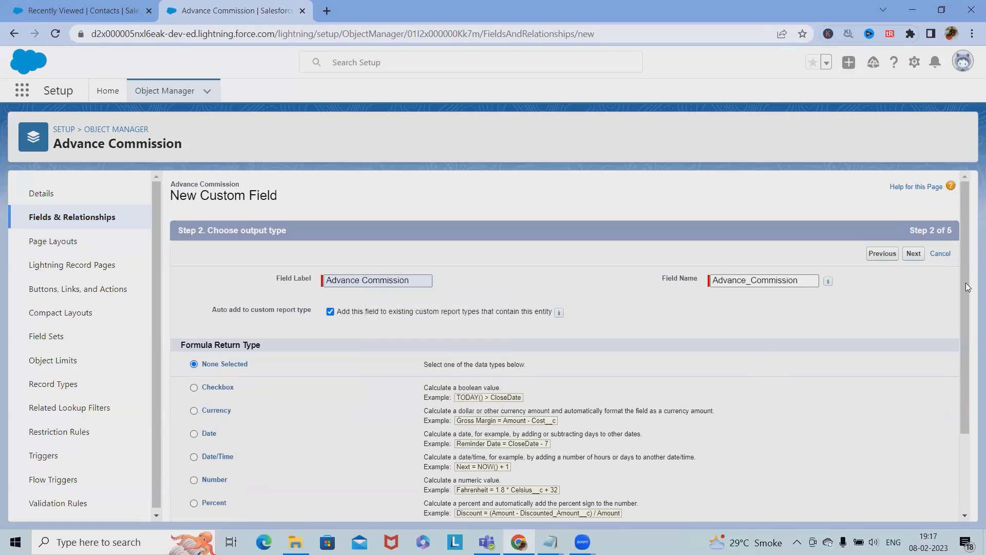
{"action": "scroll", "coordinate": [641, 402], "scroll_direction": "down", "scroll_amount": 2}
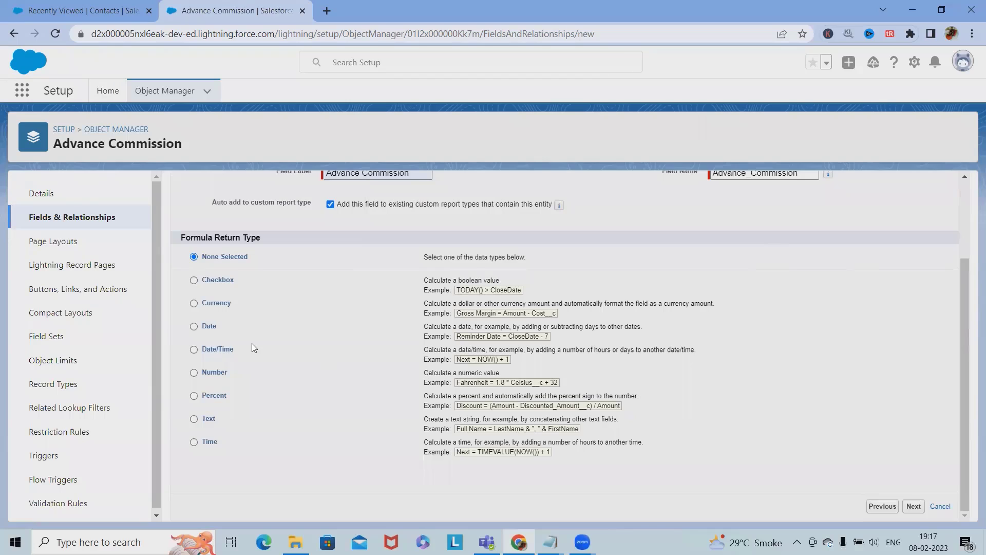
{"action": "left_click", "coordinate": [194, 304]}
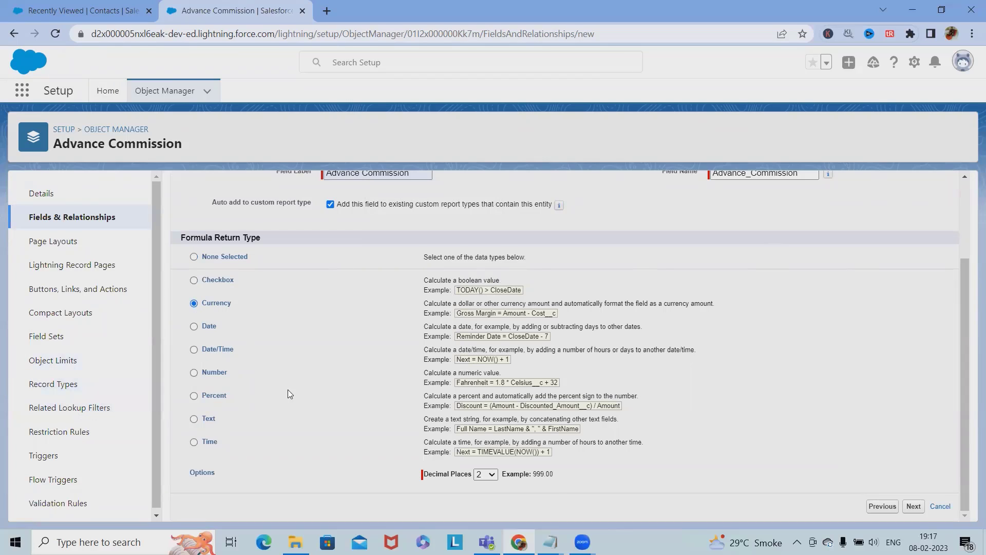
{"action": "left_click", "coordinate": [914, 507]}
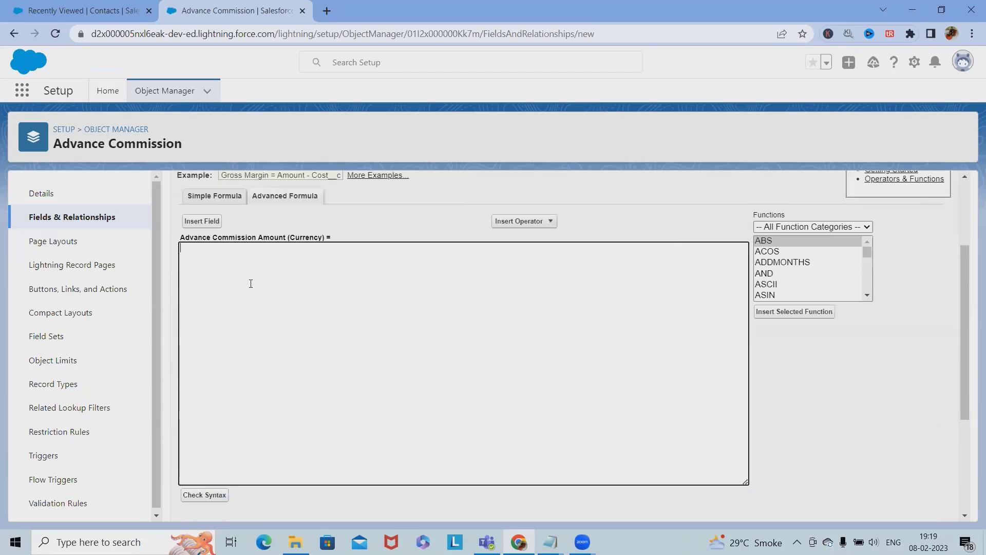
Step: Insert the Advance Commission Amount field (Advance_Commission_Amount__c) into the advanced formula
{"action": "scroll", "coordinate": [275, 331], "scroll_direction": "down", "scroll_amount": 3}
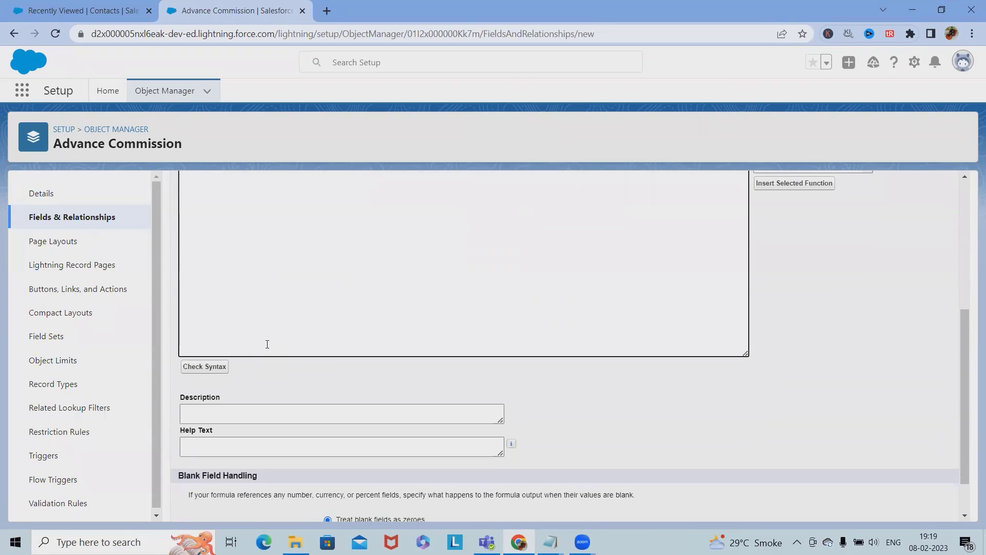
{"action": "scroll", "coordinate": [266, 344], "scroll_direction": "up", "scroll_amount": 5}
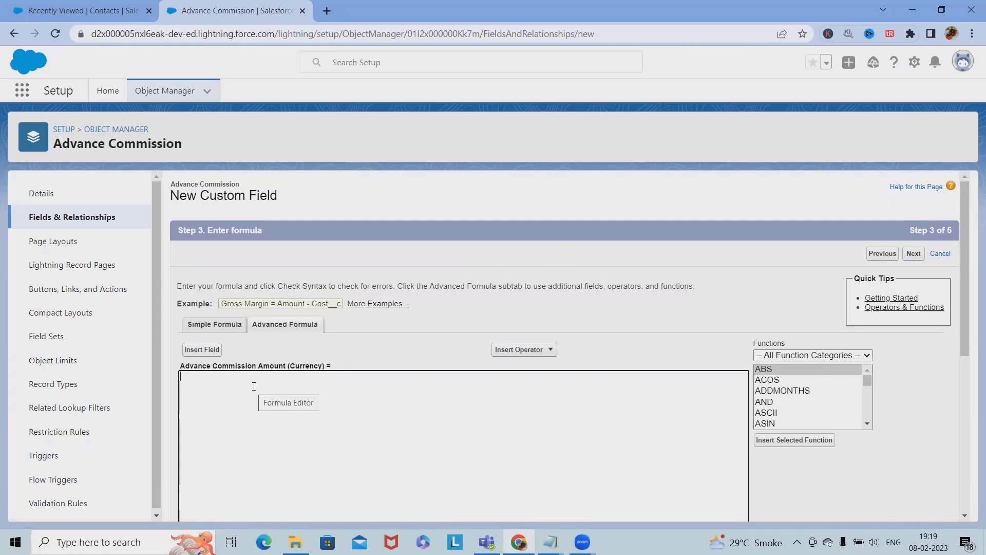
{"action": "left_click", "coordinate": [201, 349]}
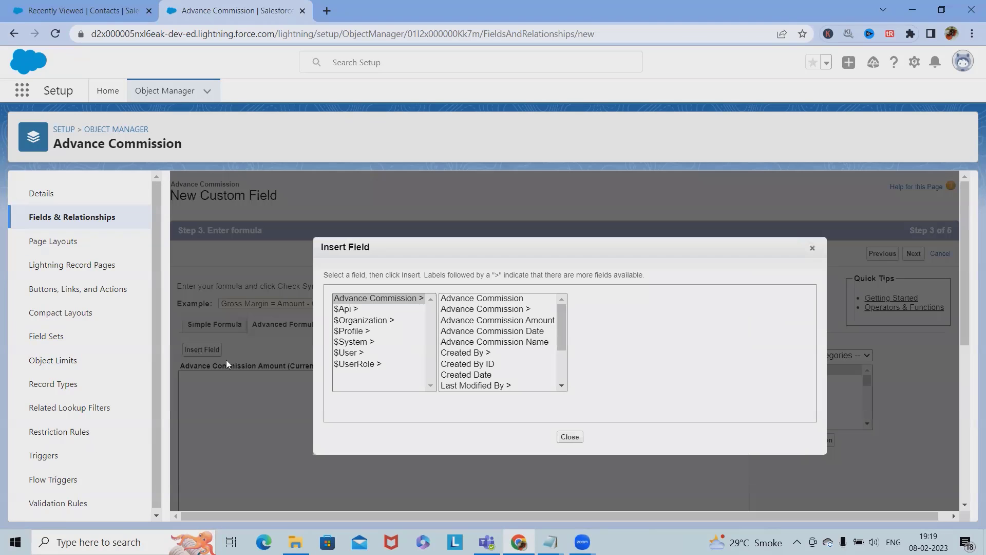
{"action": "left_click", "coordinate": [526, 320]}
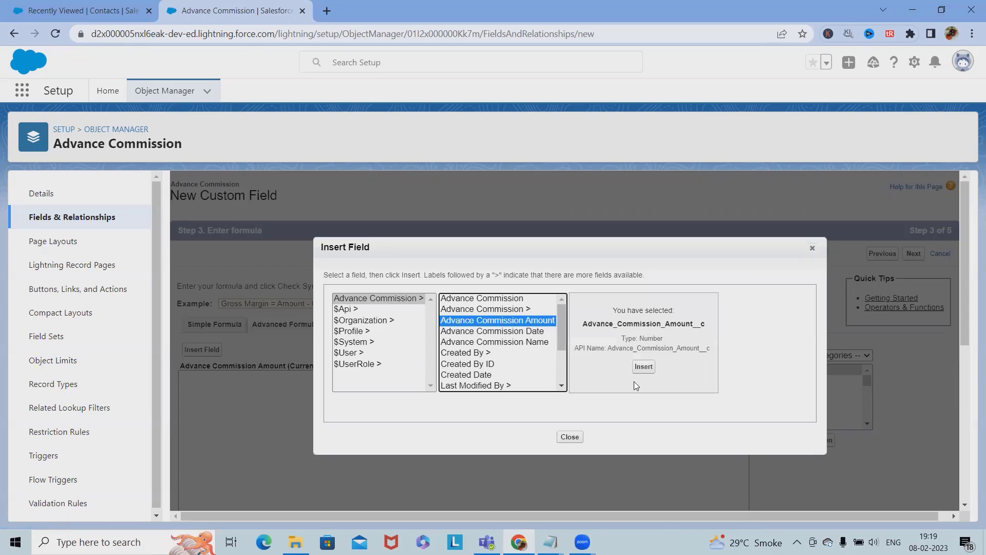
{"action": "left_click", "coordinate": [644, 366]}
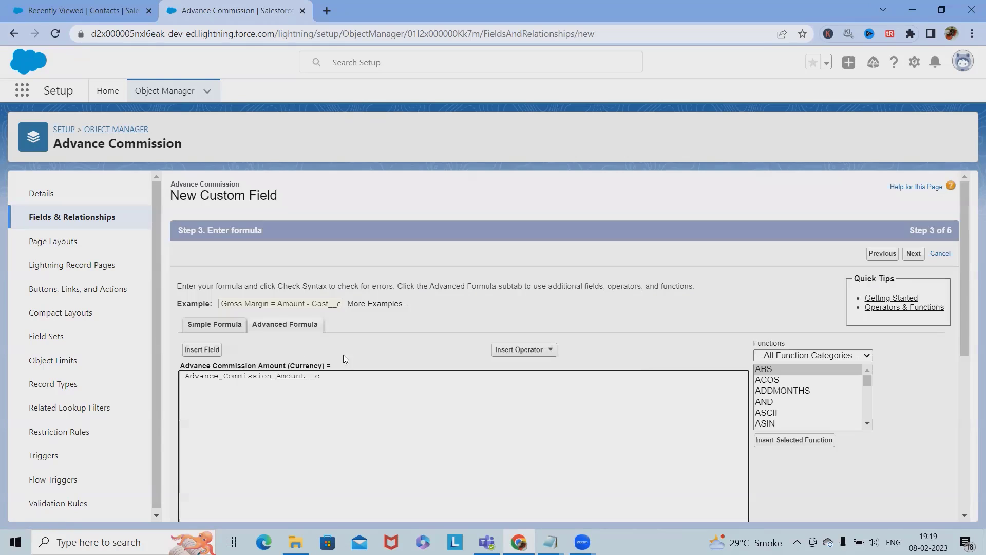
Step: Insert the + operator into the Advance Commission Amount formula
{"action": "left_click", "coordinate": [521, 350]}
{"action": "left_click", "coordinate": [523, 365]}
{"action": "scroll", "coordinate": [554, 453], "scroll_direction": "down", "scroll_amount": 6}
{"action": "scroll", "coordinate": [554, 453], "scroll_direction": "up", "scroll_amount": 5}
Step: Proceed through the remaining setup of the formula field and save it with the Advance Commission Layout included
{"action": "left_click", "coordinate": [913, 201]}
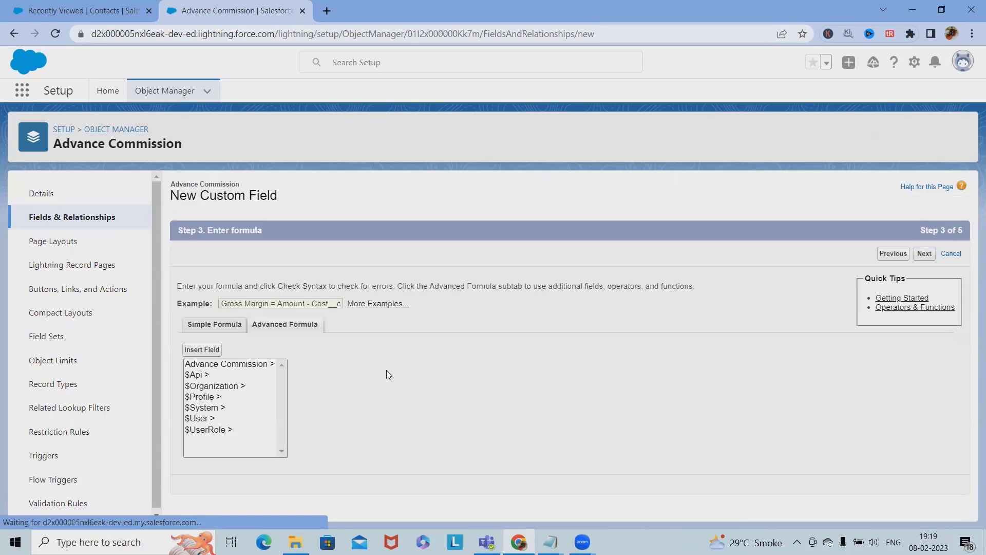
{"action": "scroll", "coordinate": [362, 434], "scroll_direction": "down", "scroll_amount": 4}
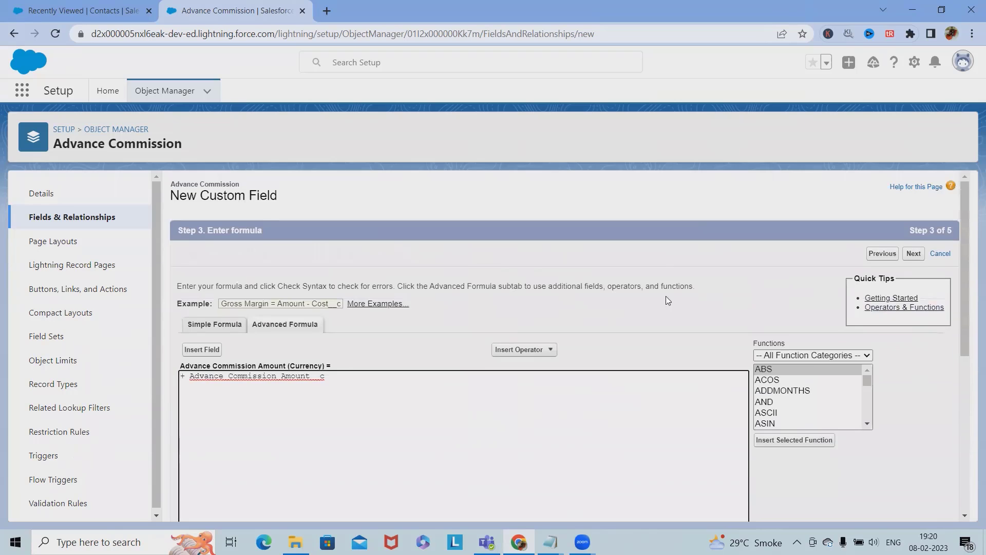
{"action": "left_click", "coordinate": [914, 253]}
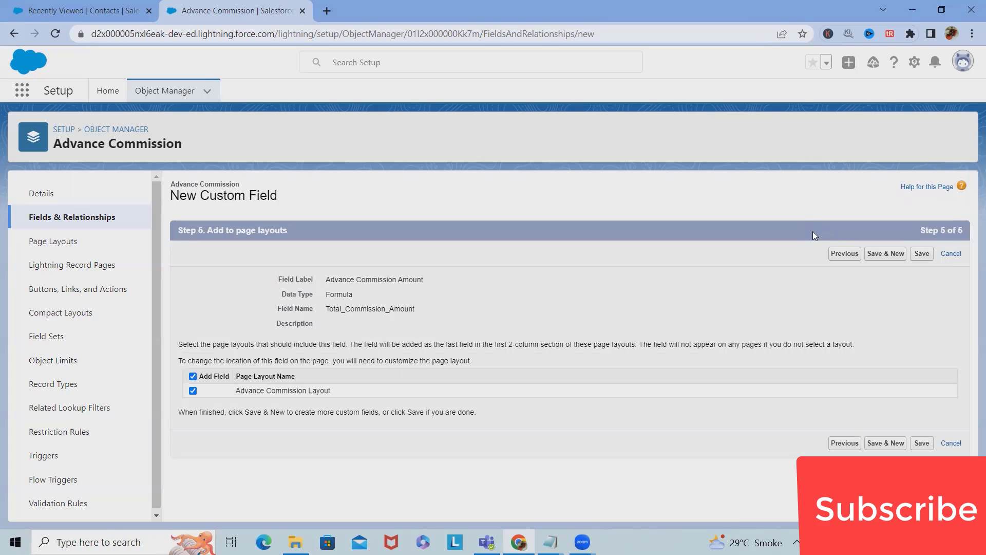
{"action": "left_click", "coordinate": [922, 254]}
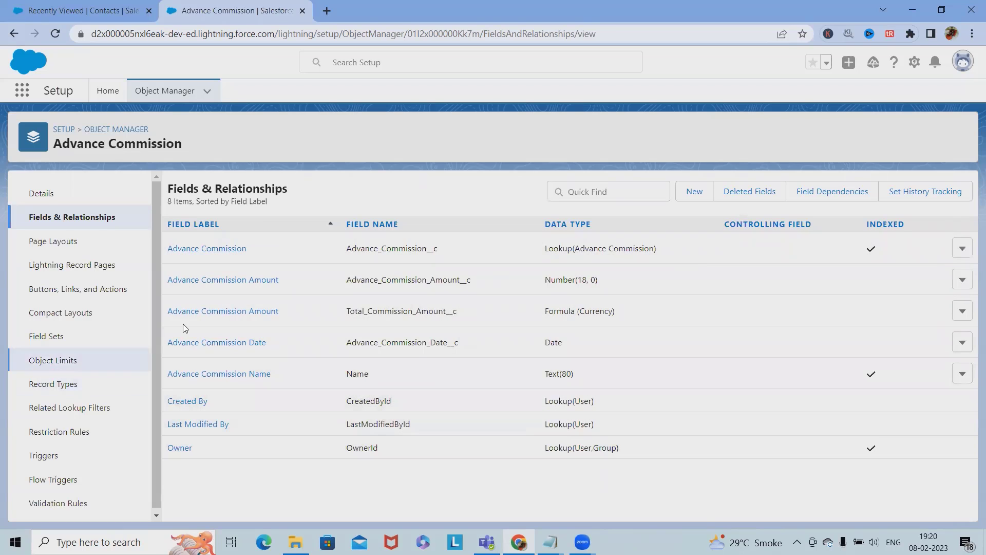
Step: Find the Contact object in Object Manager and open its Contact Layout page layout for editing
{"action": "left_click", "coordinate": [46, 240]}
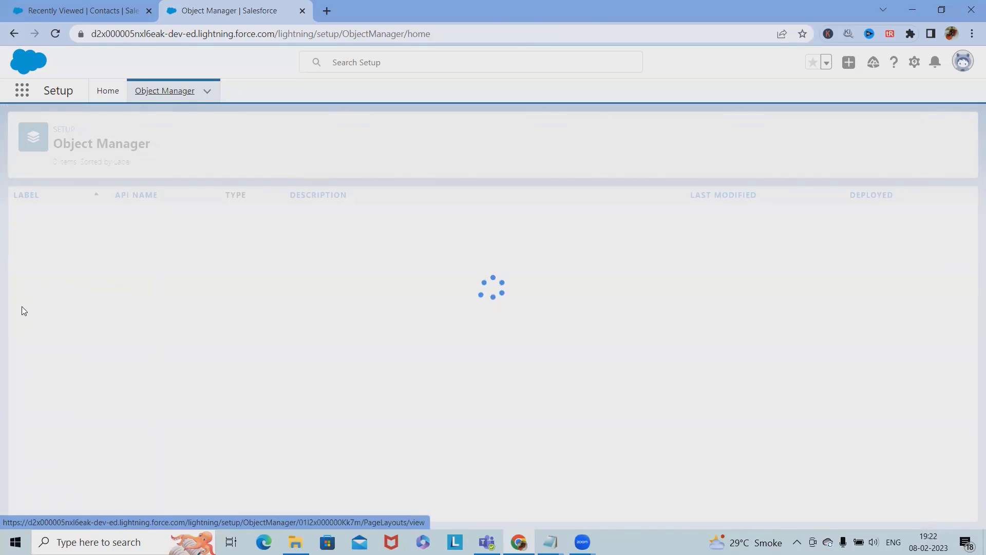
{"action": "scroll", "coordinate": [71, 440], "scroll_direction": "down", "scroll_amount": 2}
{"action": "scroll", "coordinate": [71, 440], "scroll_direction": "down", "scroll_amount": 4}
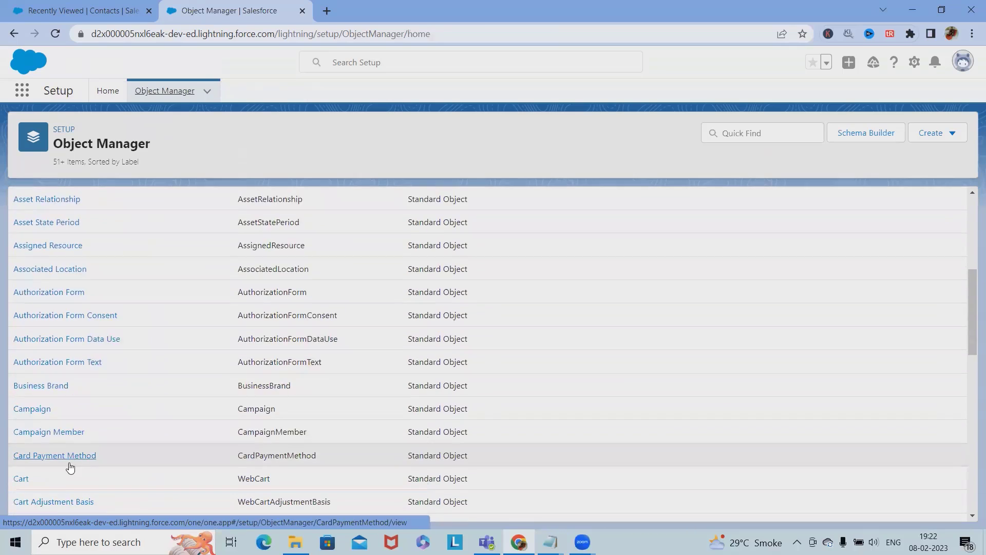
{"action": "scroll", "coordinate": [67, 488], "scroll_direction": "down", "scroll_amount": 6}
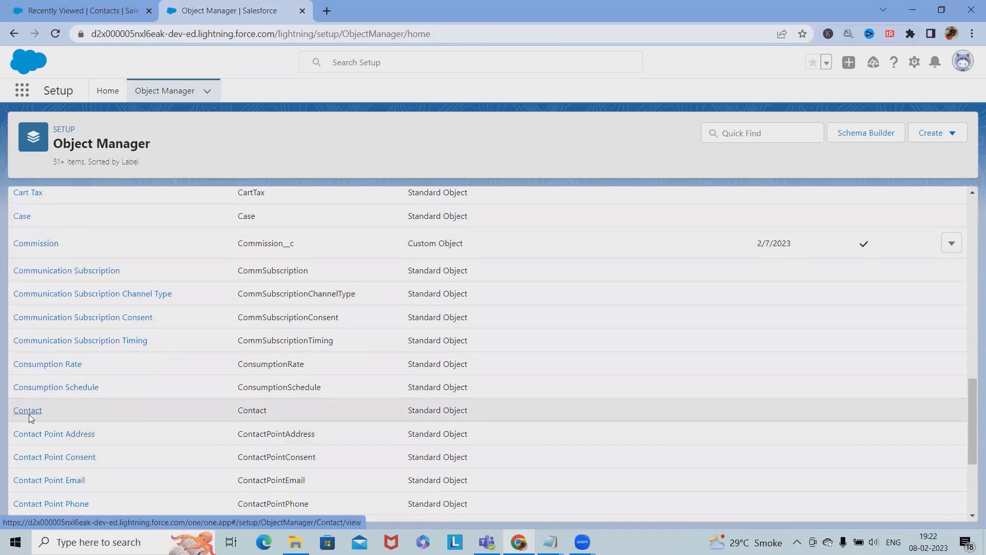
{"action": "left_click", "coordinate": [29, 411]}
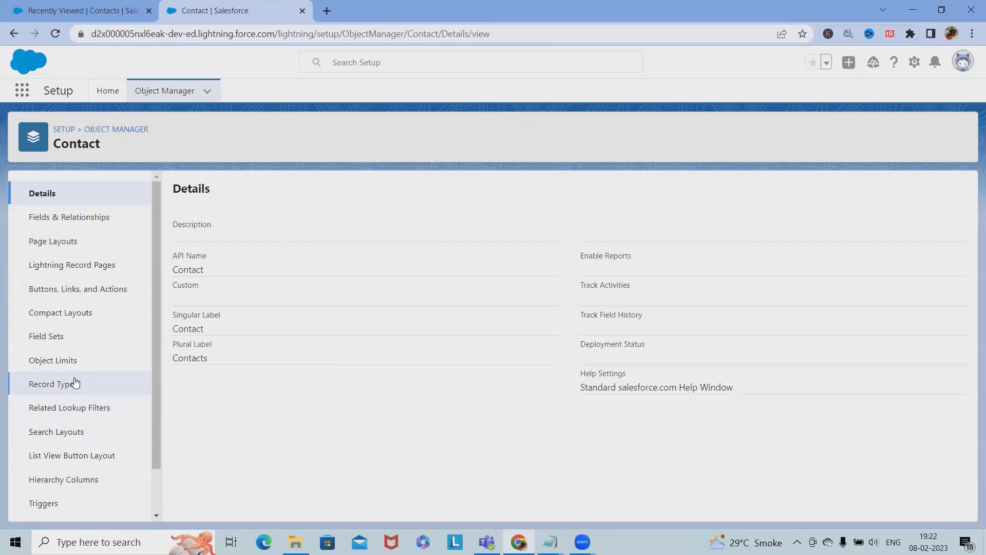
{"action": "left_click", "coordinate": [66, 243]}
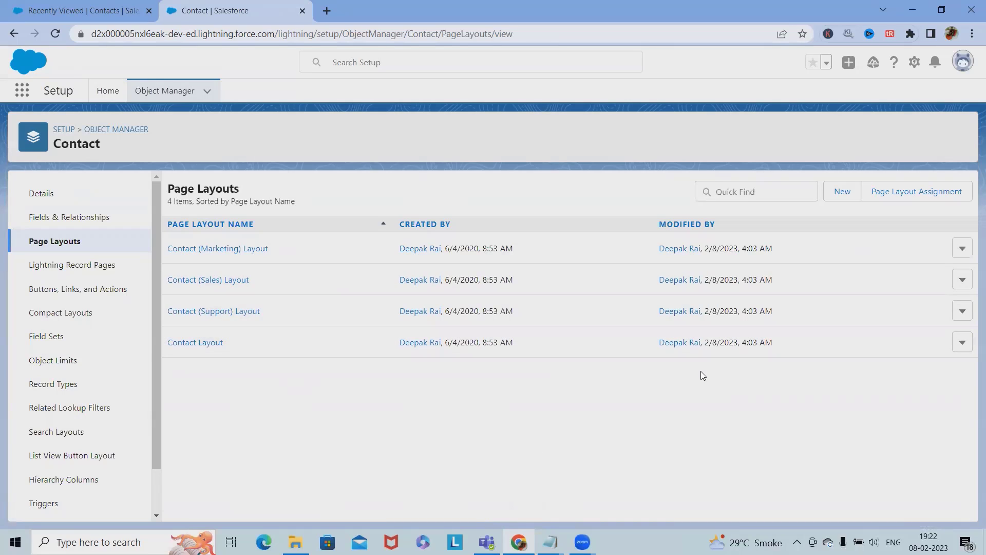
{"action": "left_click", "coordinate": [197, 343]}
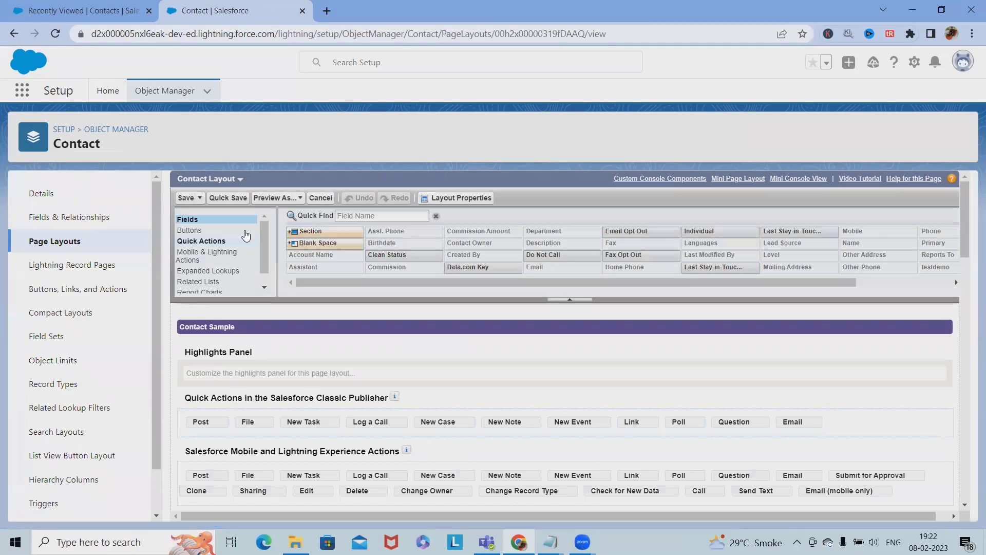
Step: Search the available layout fields for "advance commission" and examine the Contact layout's sections and related lists
{"action": "left_click", "coordinate": [367, 215]}
{"action": "type", "text": "a"}
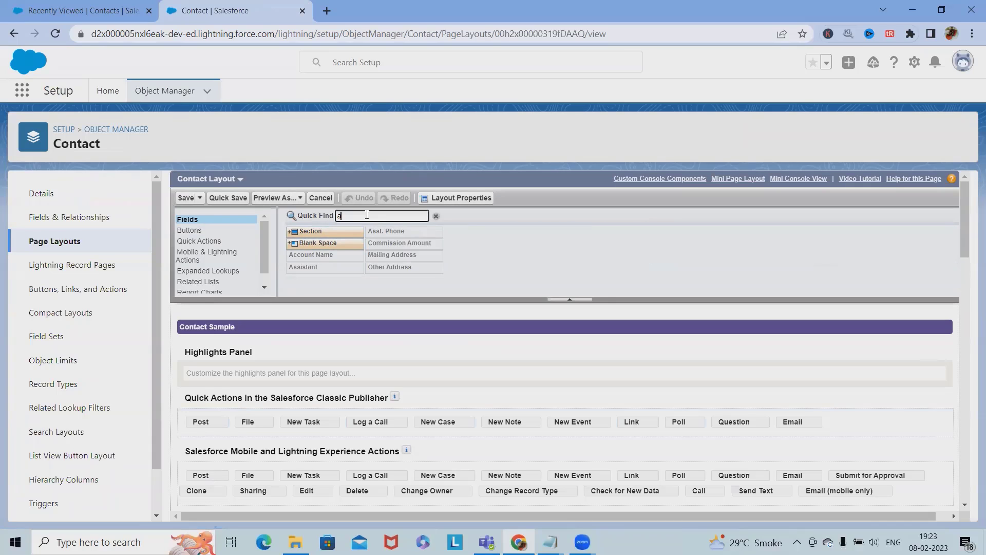
{"action": "type", "text": "dva"}
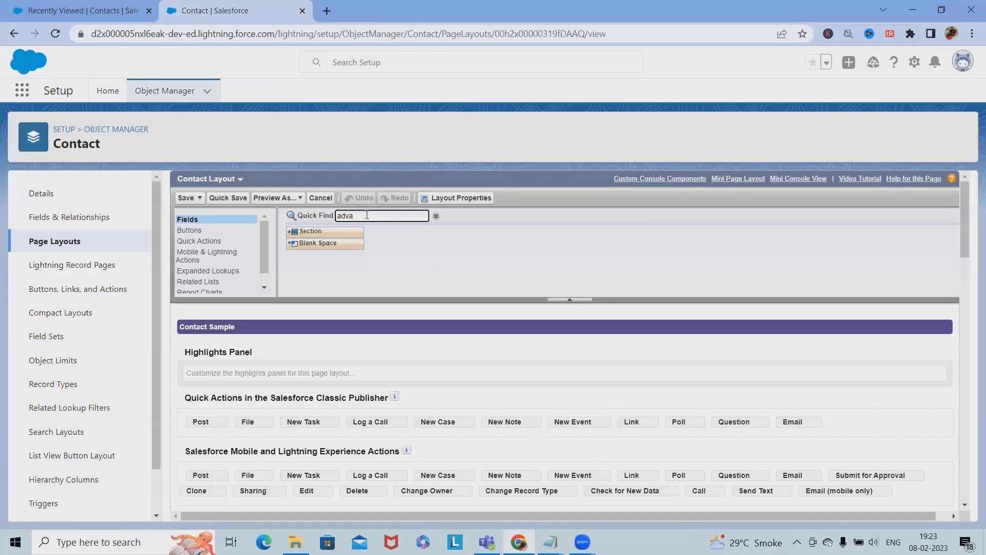
{"action": "type", "text": "nce"}
{"action": "type", "text": "commission"}
{"action": "scroll", "coordinate": [343, 335], "scroll_direction": "down", "scroll_amount": 5}
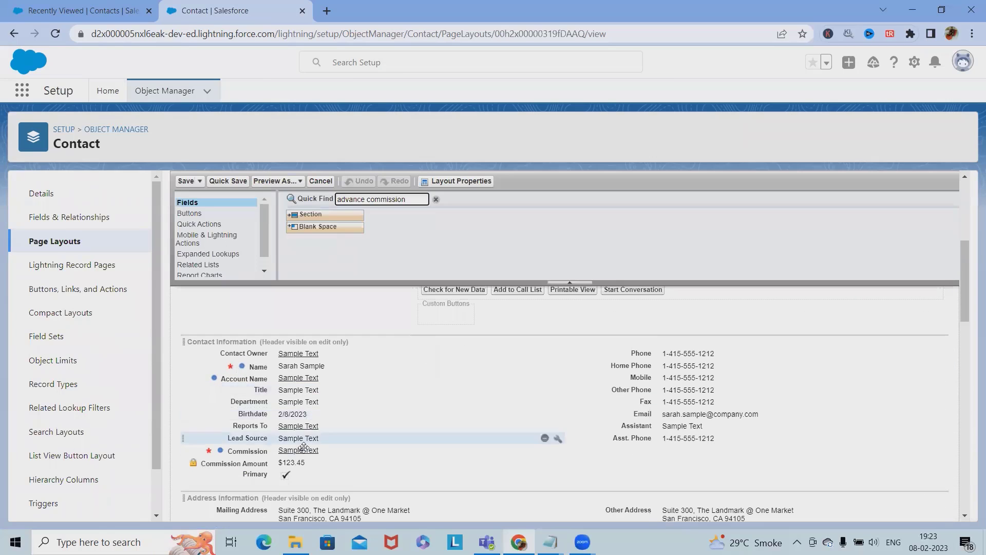
{"action": "scroll", "coordinate": [387, 412], "scroll_direction": "down", "scroll_amount": 3}
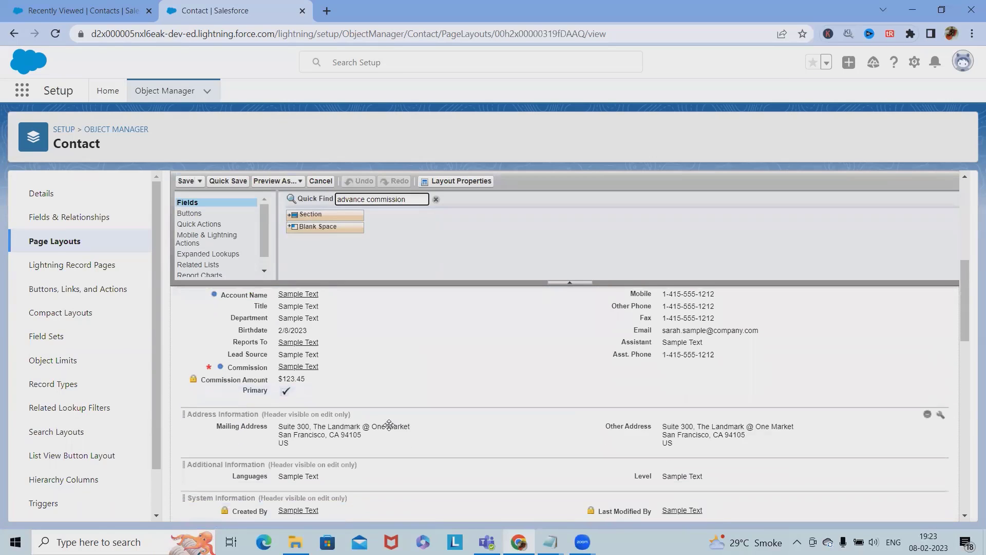
{"action": "scroll", "coordinate": [389, 424], "scroll_direction": "down", "scroll_amount": 6}
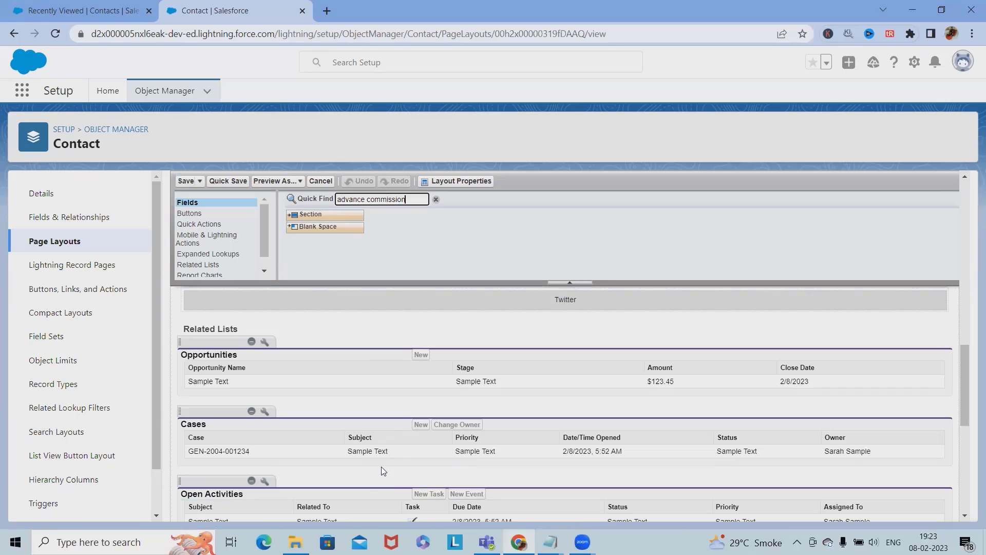
{"action": "scroll", "coordinate": [381, 467], "scroll_direction": "up", "scroll_amount": 10}
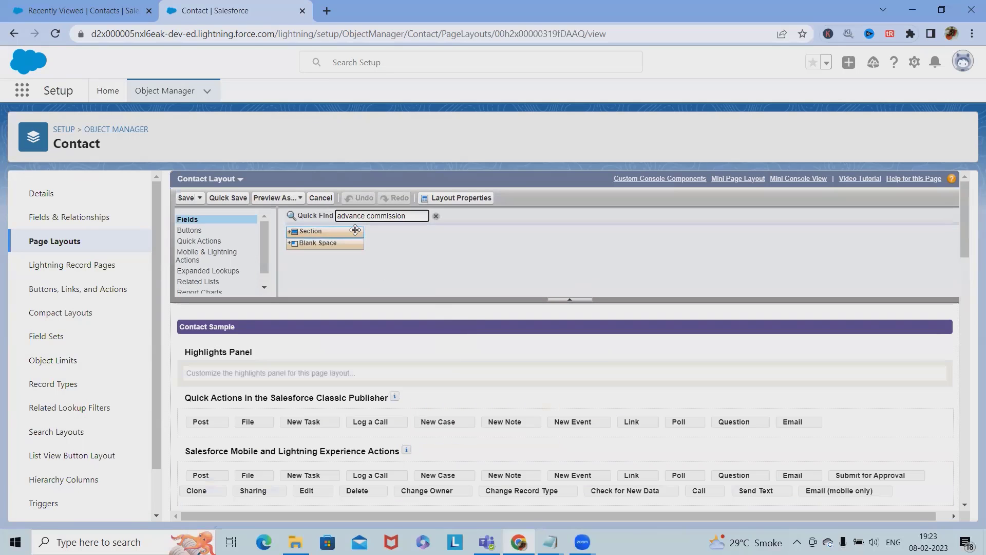
Step: Go back to the object list, reopen the Contact object and display its page layouts
{"action": "left_click", "coordinate": [164, 90]}
{"action": "scroll", "coordinate": [44, 447], "scroll_direction": "down", "scroll_amount": 3}
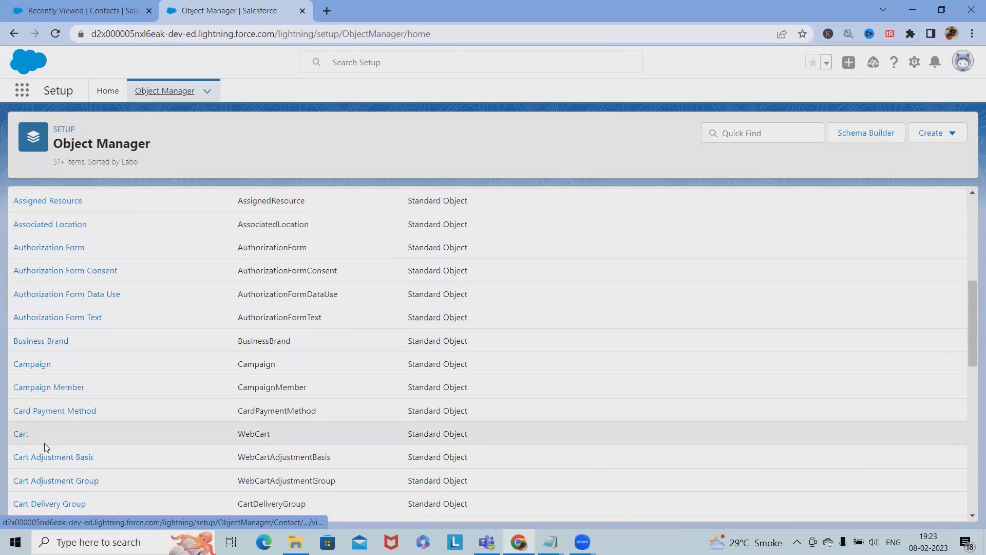
{"action": "scroll", "coordinate": [44, 445], "scroll_direction": "down", "scroll_amount": 4}
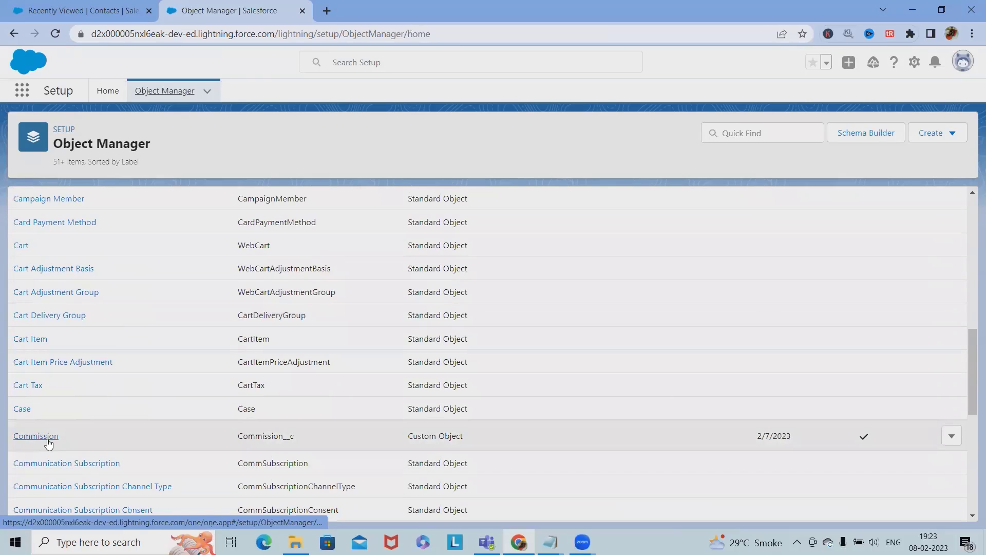
{"action": "scroll", "coordinate": [47, 443], "scroll_direction": "down", "scroll_amount": 3}
{"action": "left_click", "coordinate": [41, 474]}
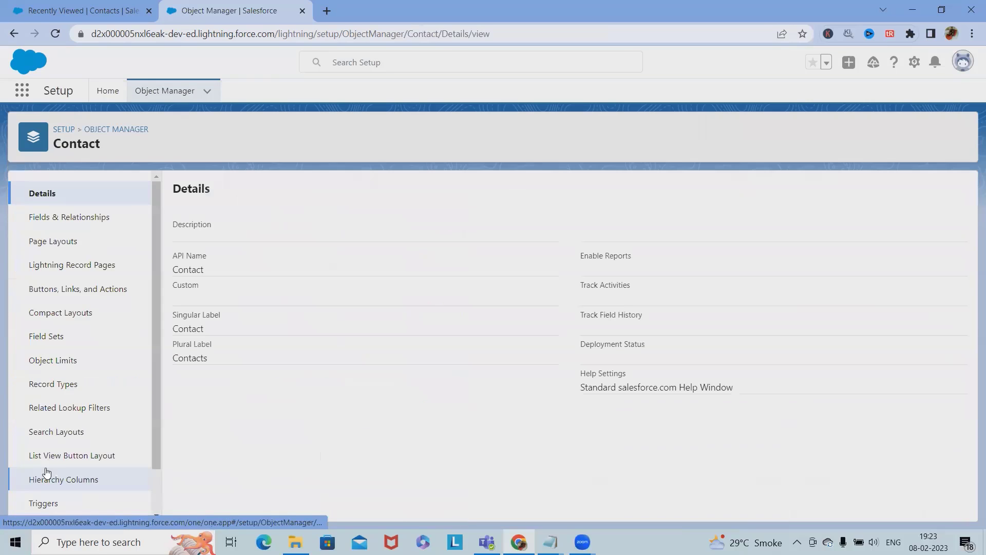
{"action": "left_click", "coordinate": [57, 246]}
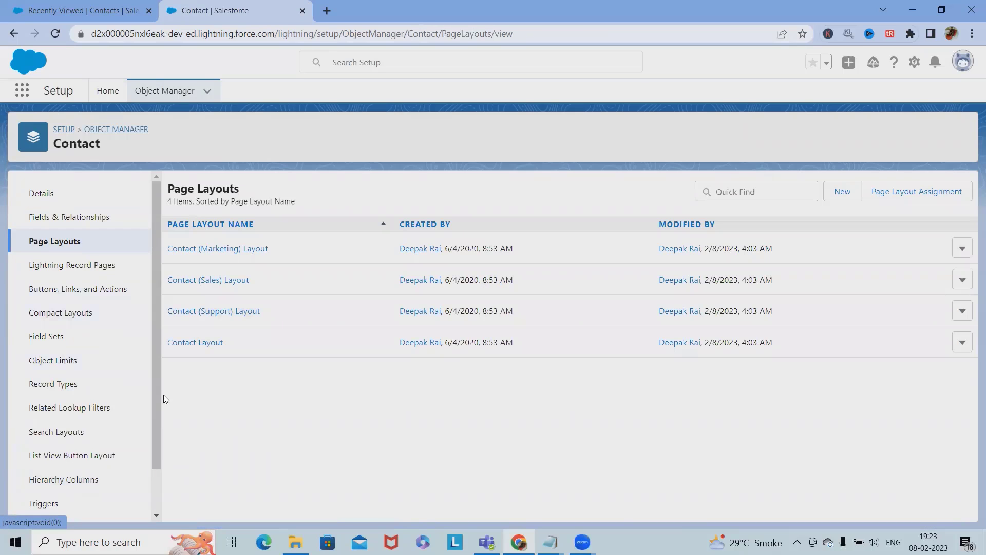
Step: Open the Contact Layout, check the placement of the commission fields by searching for "com", and save the layout
{"action": "left_click", "coordinate": [199, 342]}
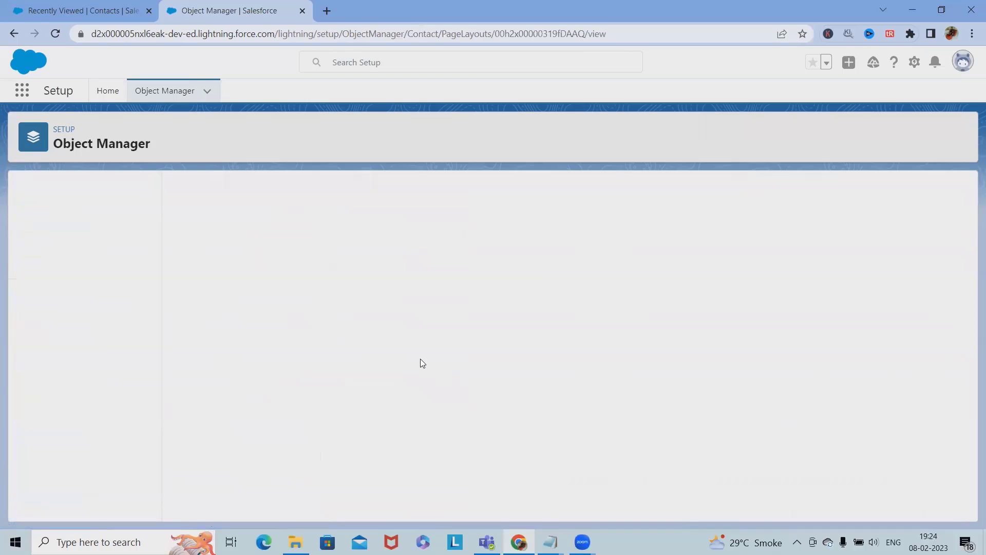
{"action": "left_click", "coordinate": [369, 216]}
{"action": "type", "text": "com"}
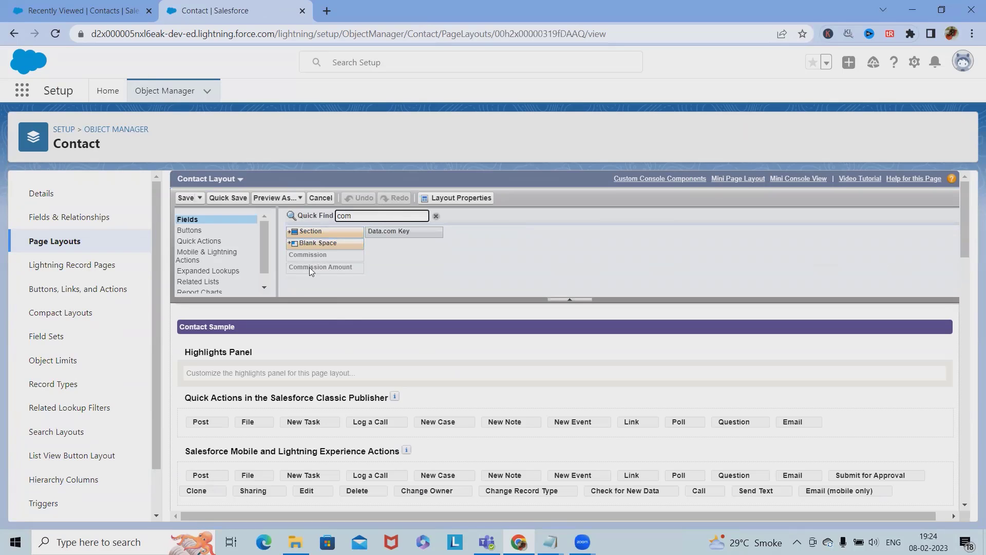
{"action": "scroll", "coordinate": [317, 258], "scroll_direction": "down", "scroll_amount": 10}
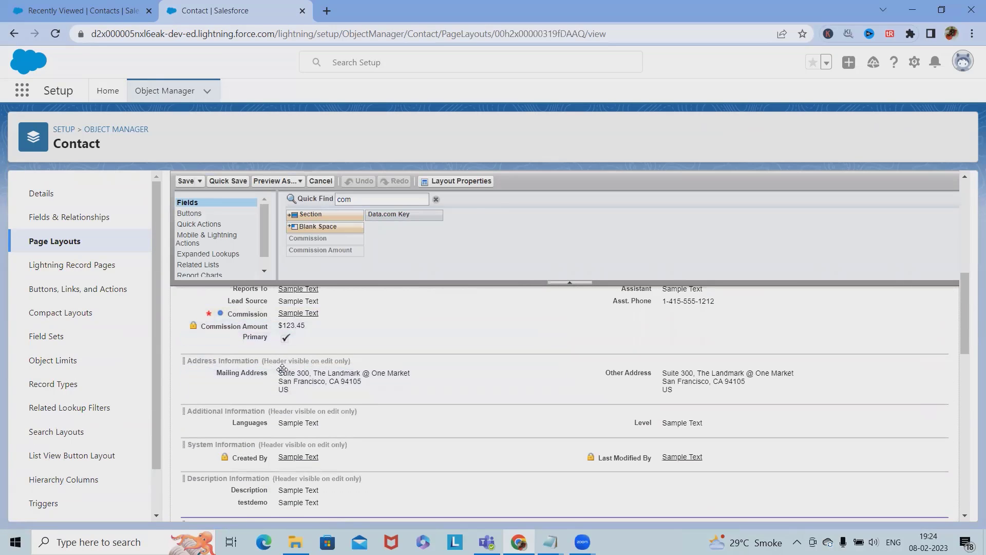
{"action": "scroll", "coordinate": [315, 393], "scroll_direction": "up", "scroll_amount": 2}
{"action": "scroll", "coordinate": [316, 393], "scroll_direction": "up", "scroll_amount": 2}
{"action": "left_click", "coordinate": [340, 251]}
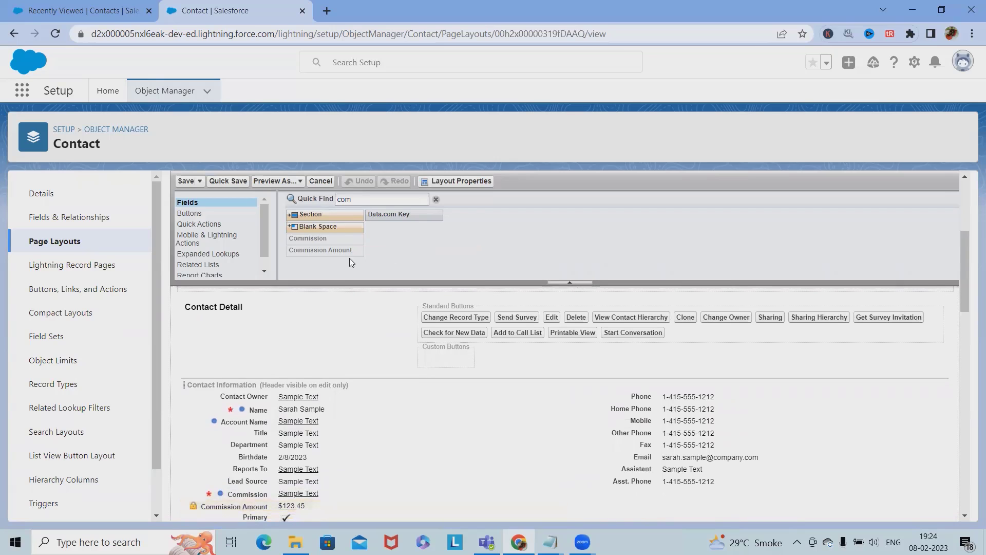
{"action": "scroll", "coordinate": [309, 463], "scroll_direction": "down", "scroll_amount": 4}
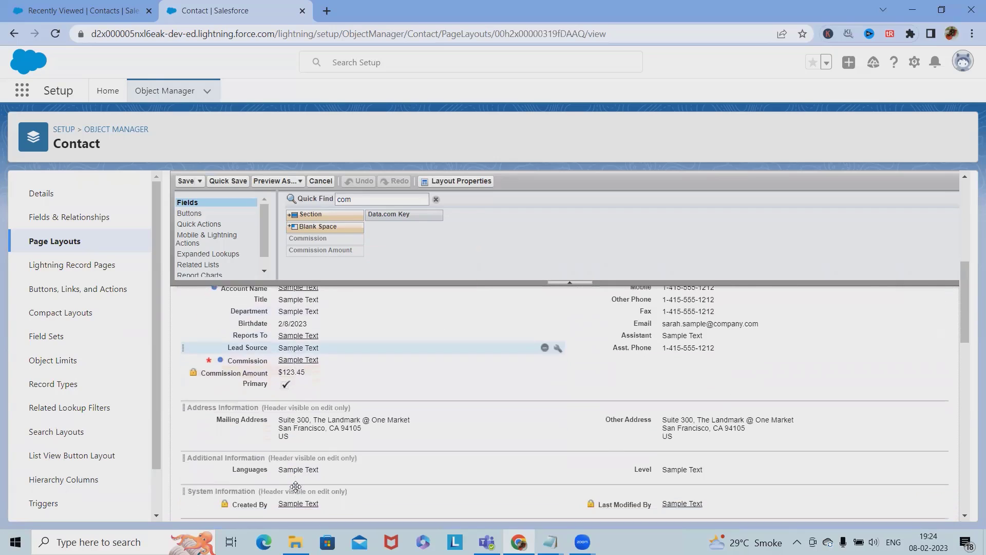
{"action": "scroll", "coordinate": [372, 424], "scroll_direction": "up", "scroll_amount": 3}
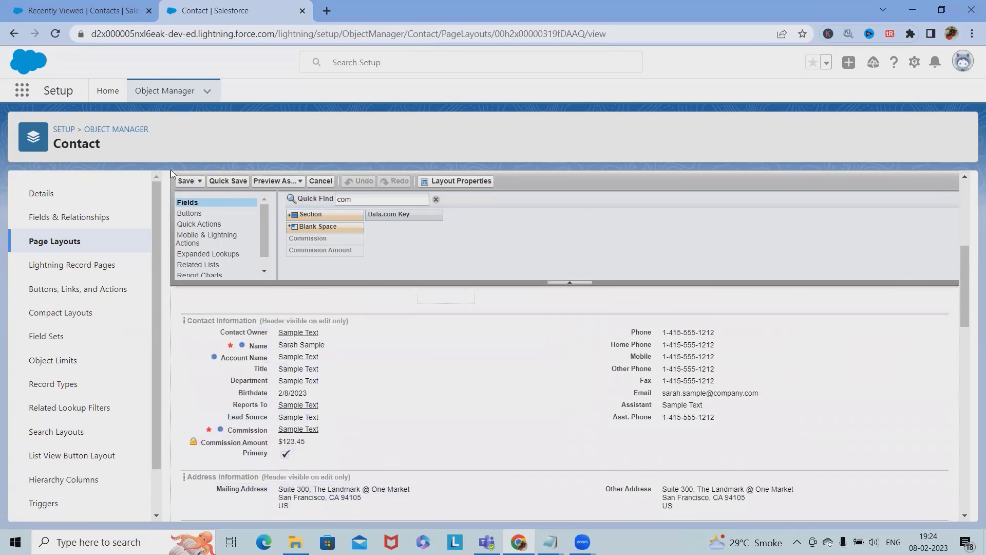
{"action": "scroll", "coordinate": [446, 321], "scroll_direction": "down", "scroll_amount": 15}
{"action": "scroll", "coordinate": [573, 411], "scroll_direction": "up", "scroll_amount": 20}
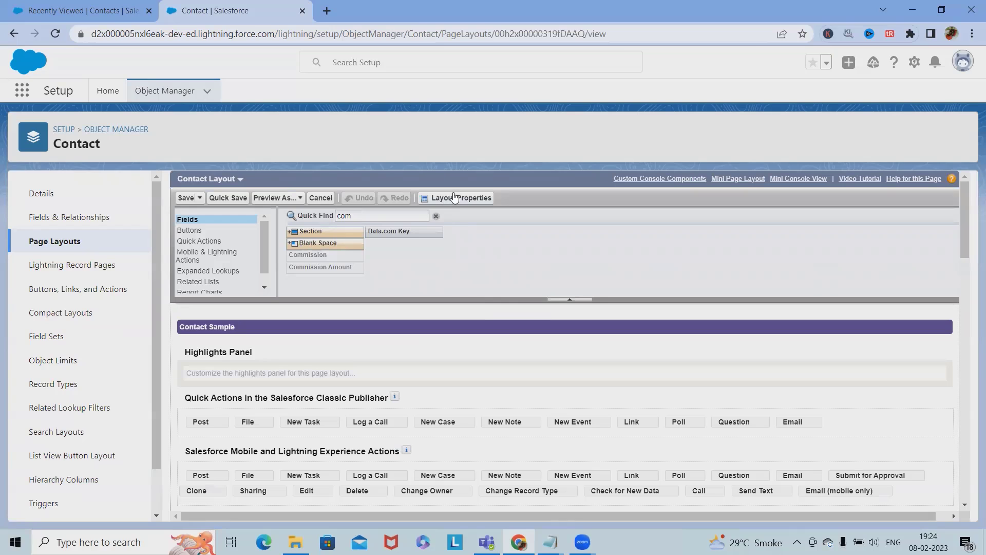
{"action": "left_click", "coordinate": [184, 198]}
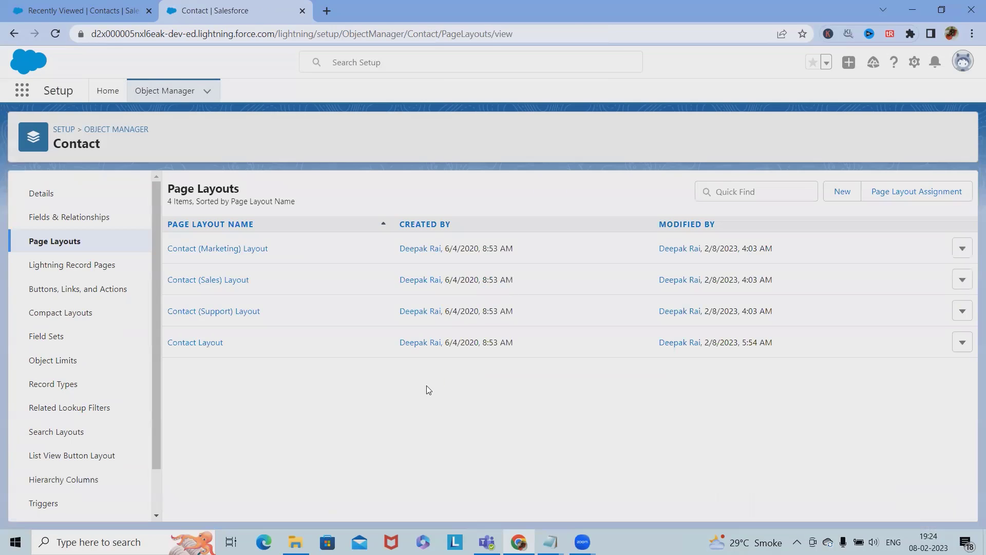
Step: Switch to the Service app and display its Contacts list
{"action": "left_click", "coordinate": [21, 94]}
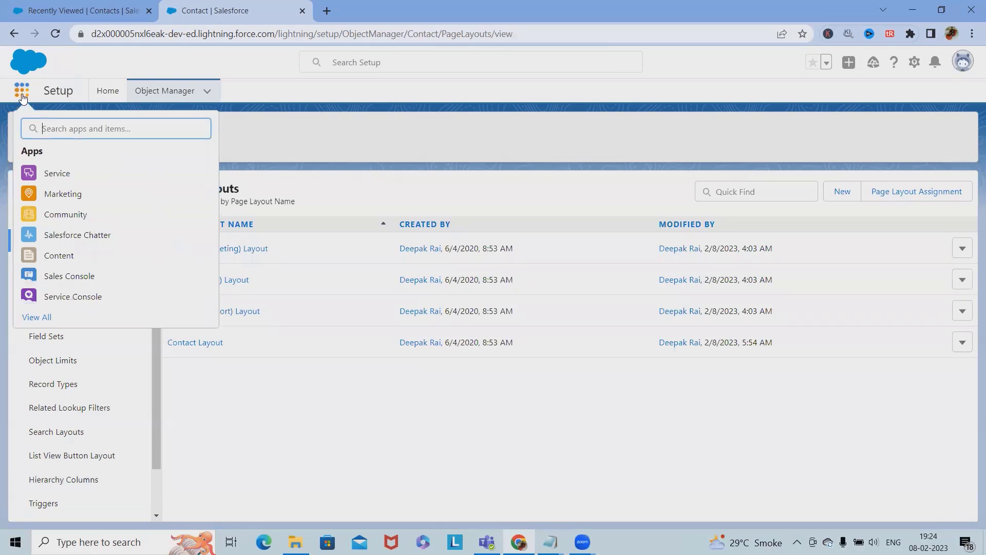
{"action": "left_click", "coordinate": [61, 174]}
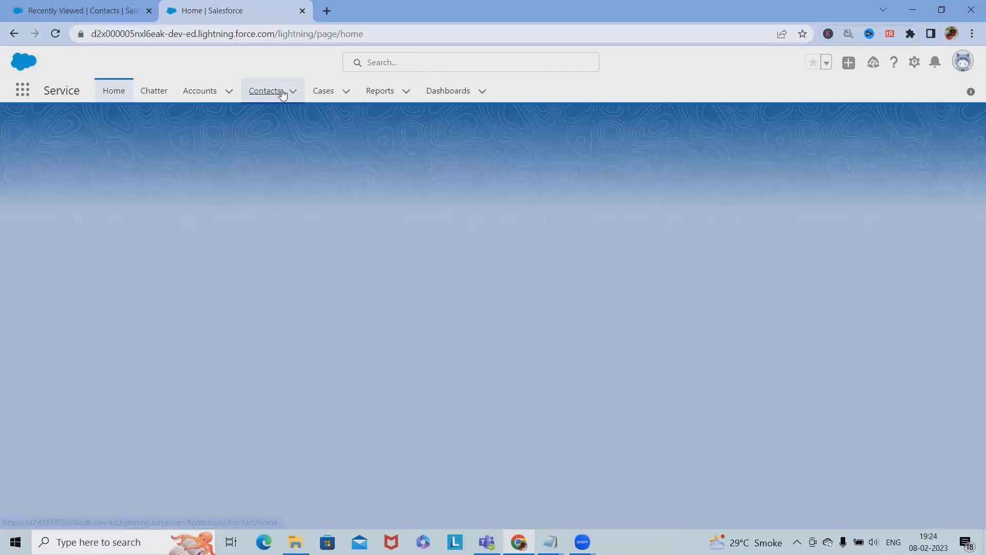
{"action": "left_click", "coordinate": [281, 92]}
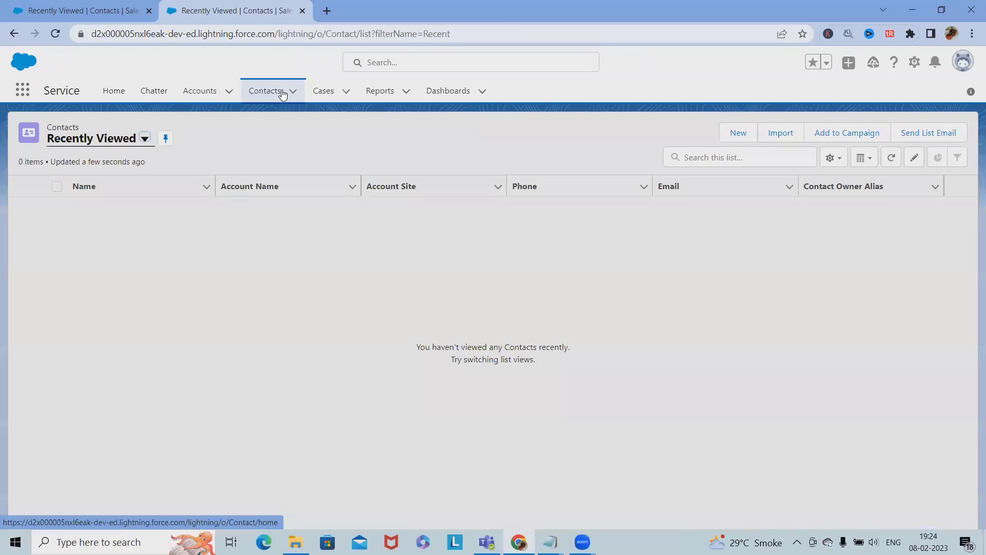
Step: Start a new contact record and examine the form's sections for the required Commission lookup field
{"action": "left_click", "coordinate": [736, 134]}
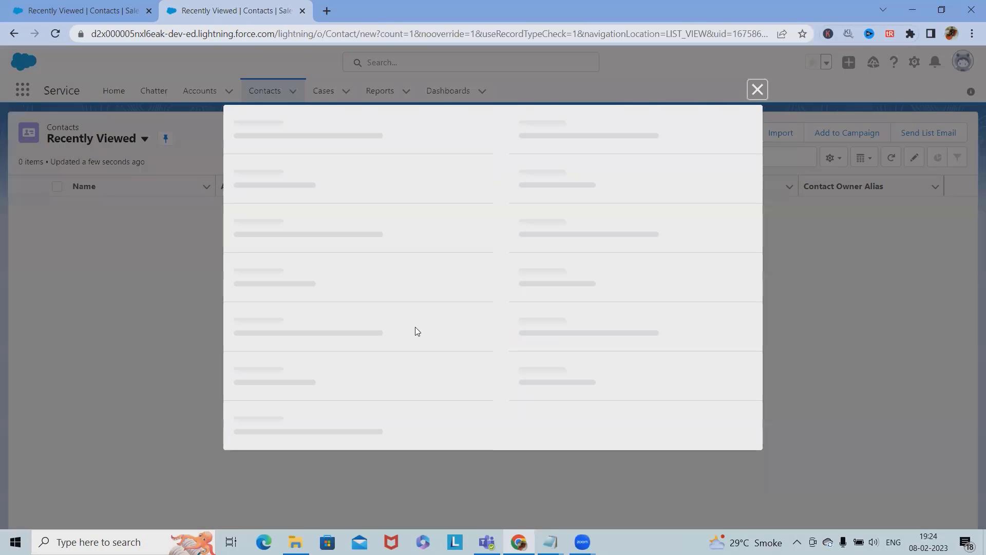
{"action": "scroll", "coordinate": [351, 356], "scroll_direction": "down", "scroll_amount": 5}
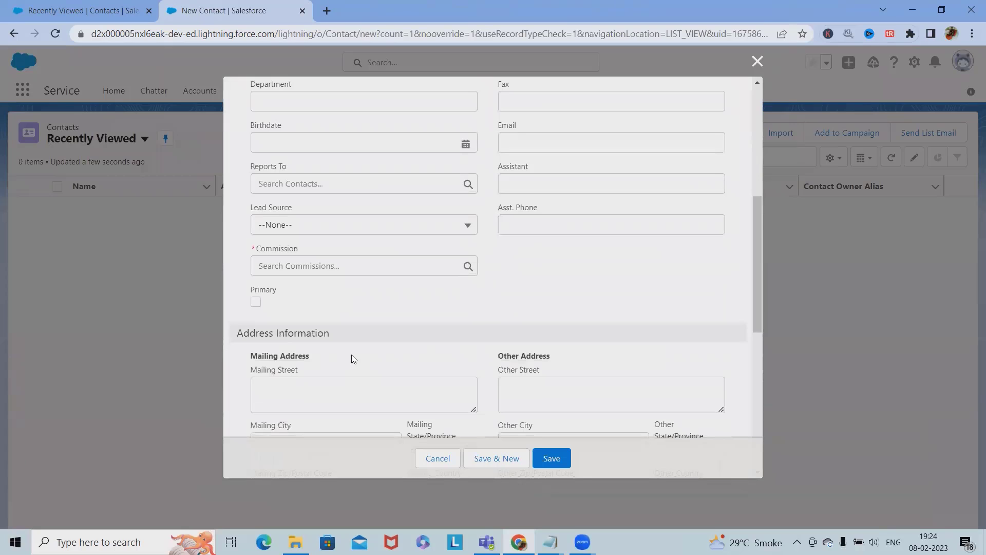
{"action": "scroll", "coordinate": [422, 342], "scroll_direction": "up", "scroll_amount": 6}
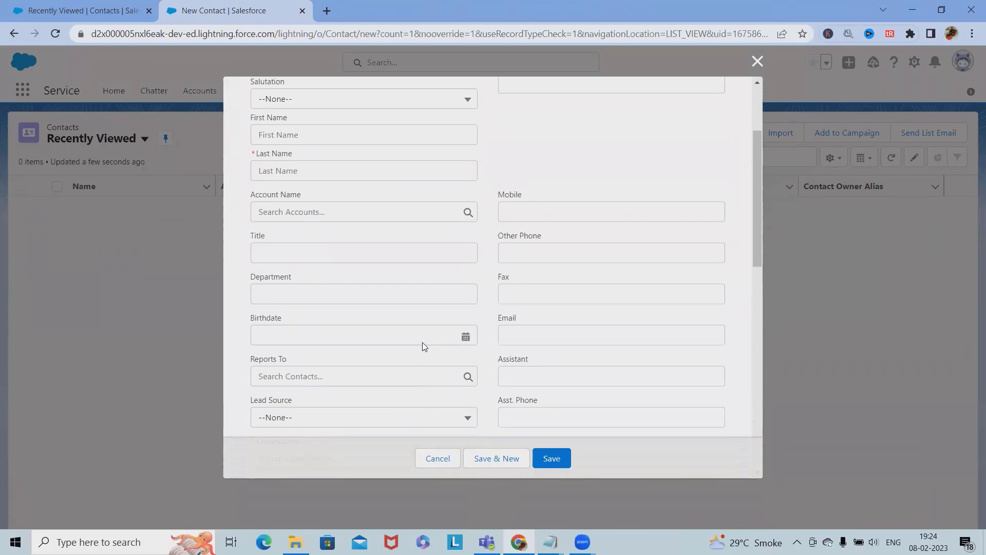
{"action": "scroll", "coordinate": [423, 343], "scroll_direction": "up", "scroll_amount": 1}
{"action": "scroll", "coordinate": [424, 343], "scroll_direction": "down", "scroll_amount": 12}
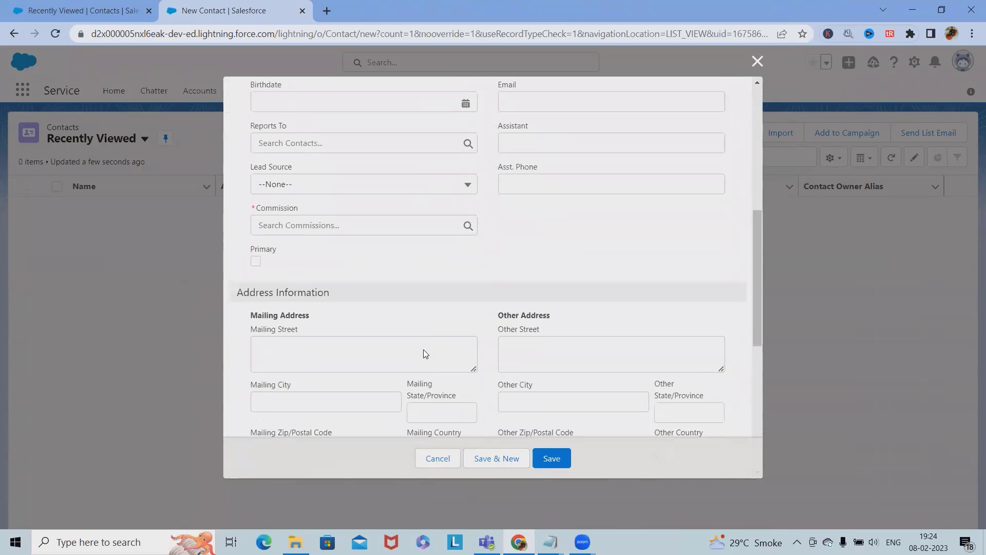
{"action": "scroll", "coordinate": [423, 349], "scroll_direction": "up", "scroll_amount": 7}
{"action": "scroll", "coordinate": [425, 351], "scroll_direction": "down", "scroll_amount": 6}
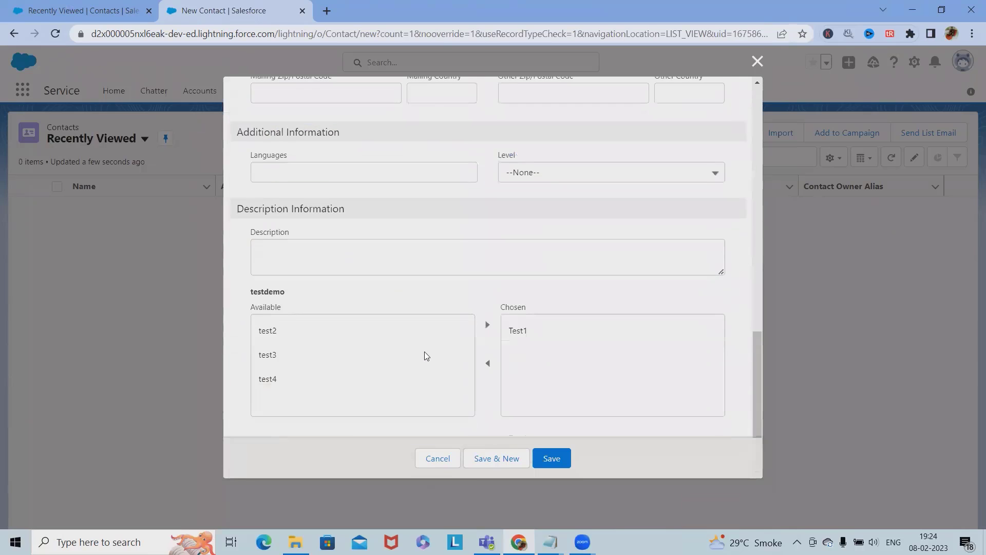
{"action": "scroll", "coordinate": [425, 352], "scroll_direction": "up", "scroll_amount": 8}
{"action": "scroll", "coordinate": [425, 354], "scroll_direction": "down", "scroll_amount": 3}
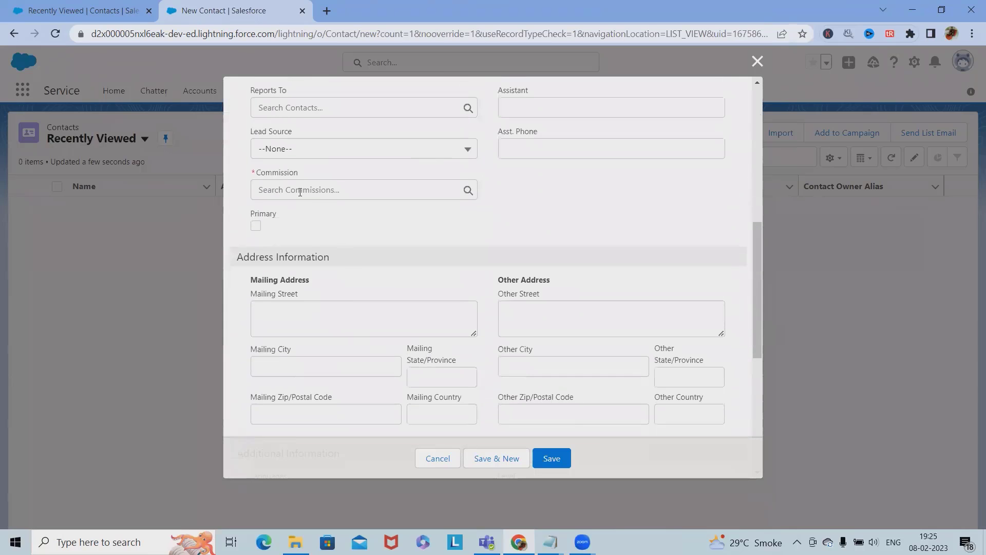
Step: Start a new commission from the contact's Commission lookup, review its name, date and amount fields, and close both forms without saving
{"action": "left_click", "coordinate": [355, 186]}
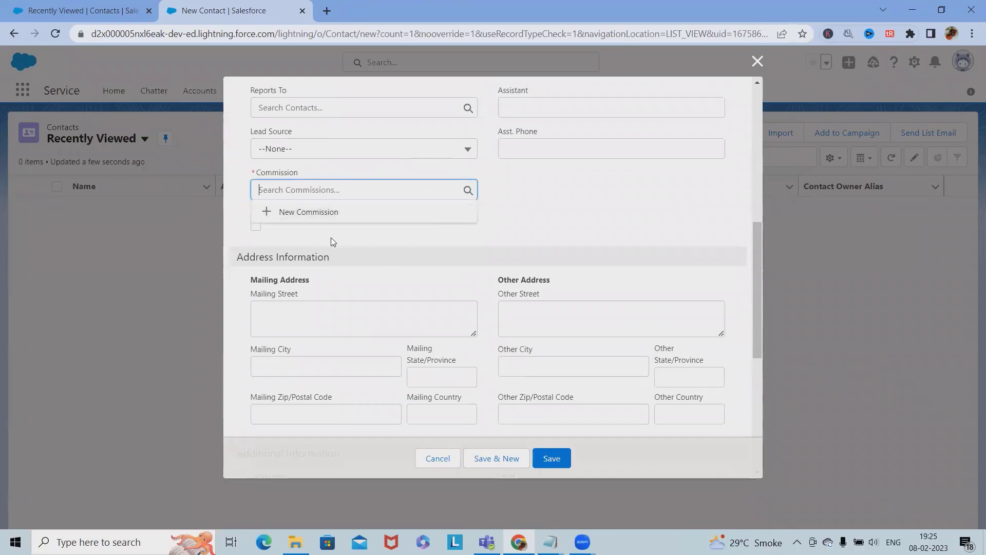
{"action": "left_click", "coordinate": [317, 214]}
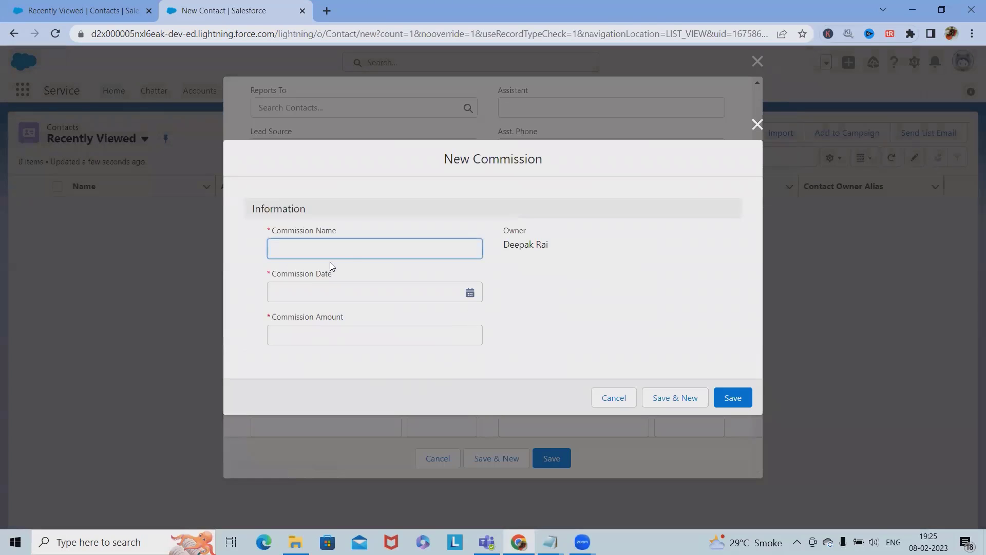
{"action": "left_click_drag", "start_coordinate": [366, 226], "coordinate": [244, 234]}
{"action": "left_click_drag", "start_coordinate": [337, 273], "coordinate": [249, 279]}
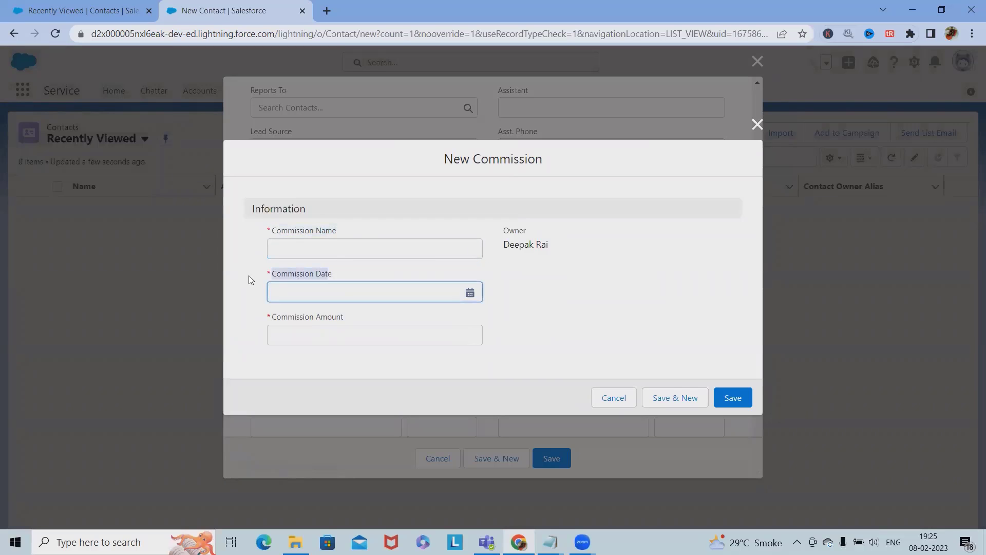
{"action": "left_click_drag", "start_coordinate": [341, 316], "coordinate": [252, 309]}
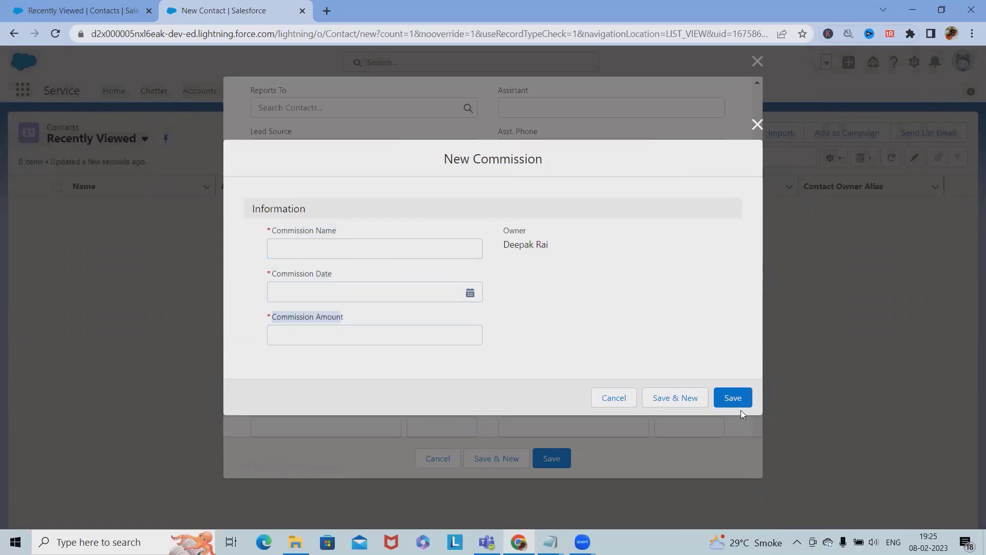
{"action": "left_click", "coordinate": [757, 124]}
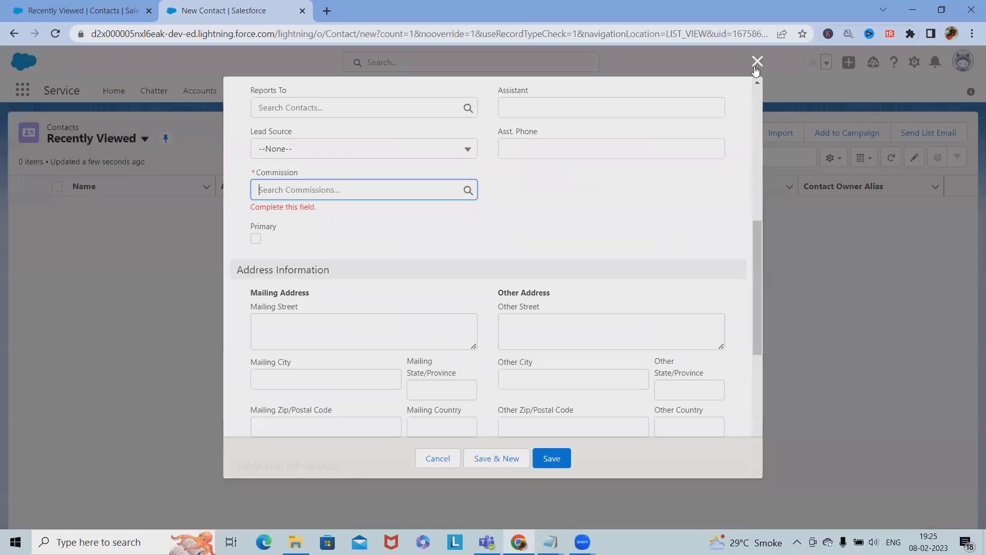
{"action": "left_click", "coordinate": [755, 66]}
Step: Switch to the Notepad requirements and highlight the entire text to review it
{"action": "mouse_move", "coordinate": [551, 542]}
{"action": "left_click", "coordinate": [647, 488]}
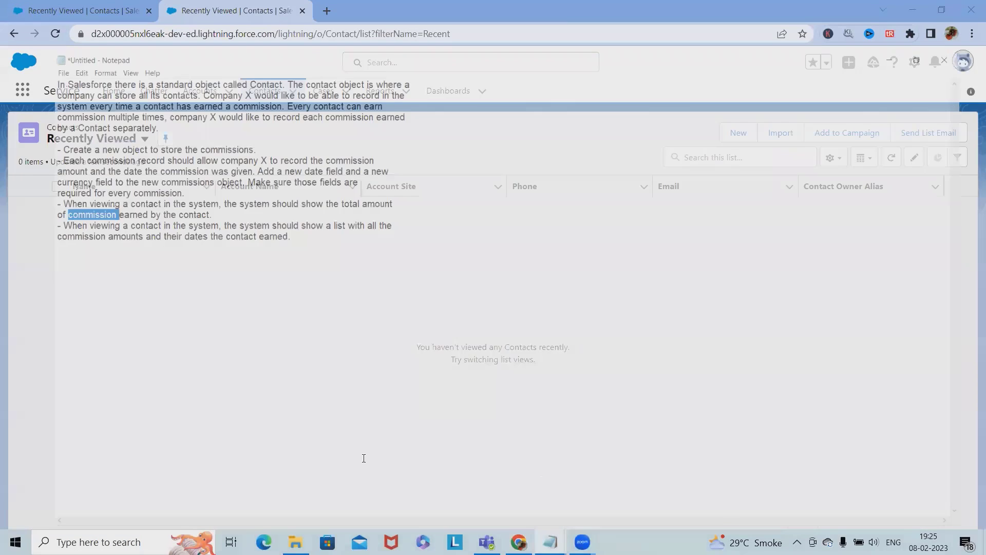
{"action": "left_click_drag", "start_coordinate": [139, 203], "coordinate": [5, 34]}
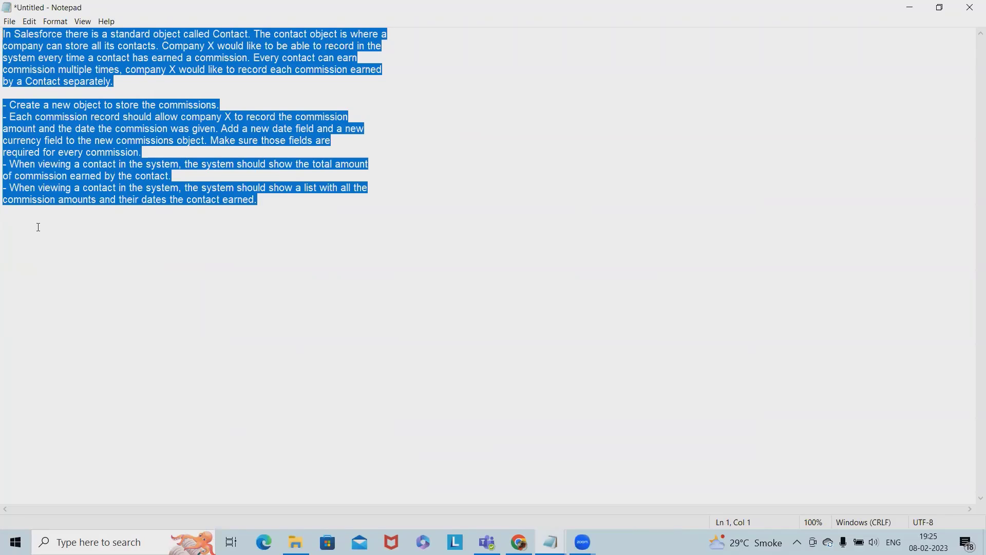